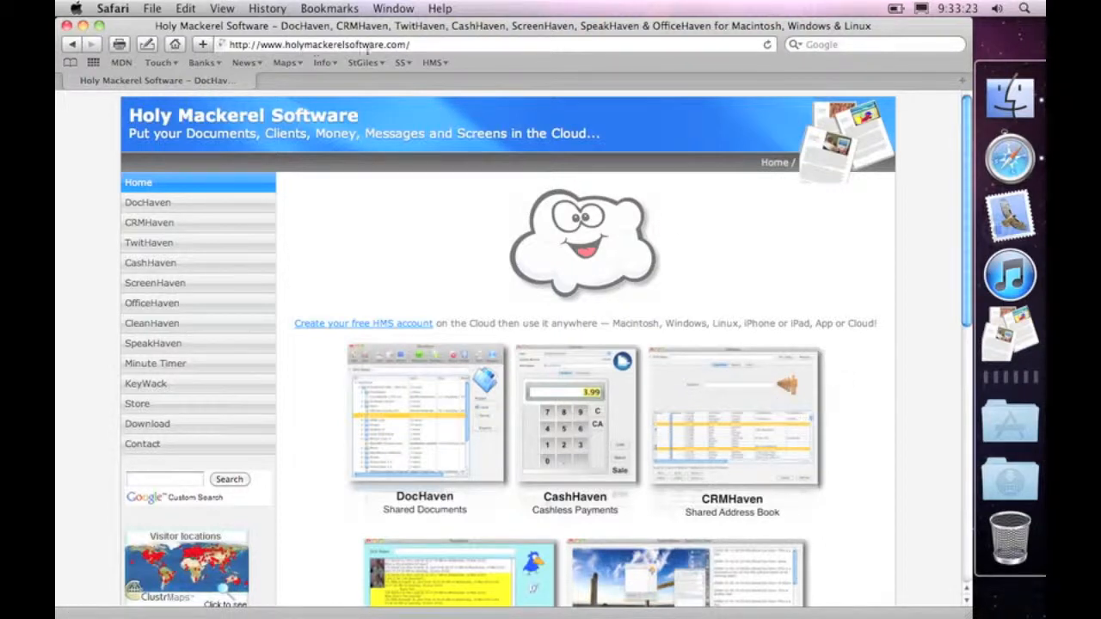
Look over the Holy Mackerel Software home page and open the free HMS account page in a new tab
scroll(733, 378, down, 5)
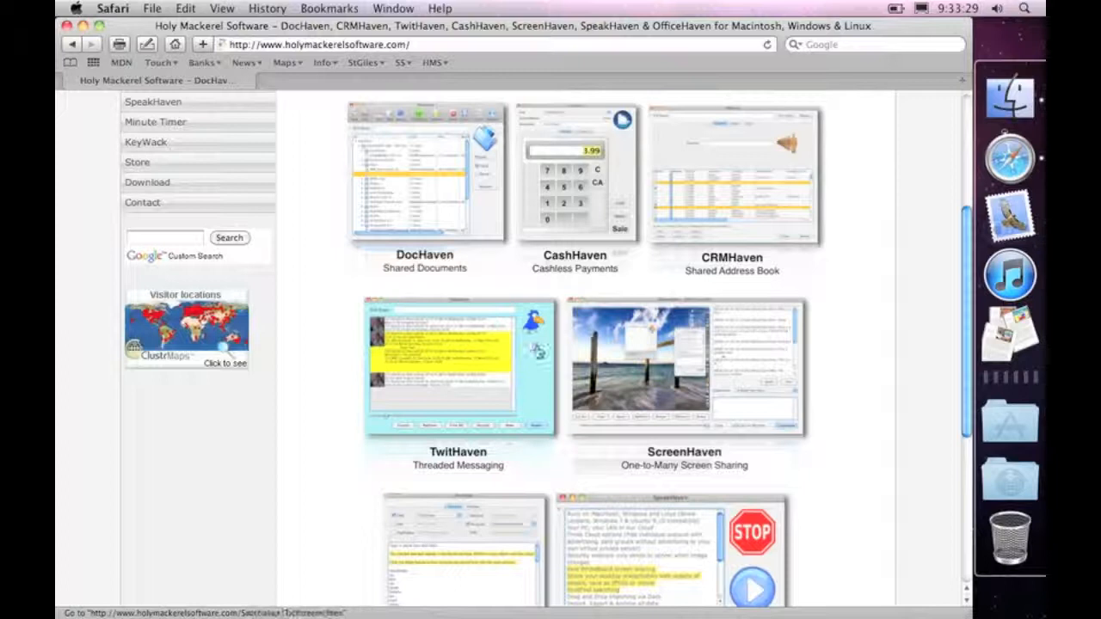
scroll(855, 365, up, 2)
scroll(856, 365, up, 4)
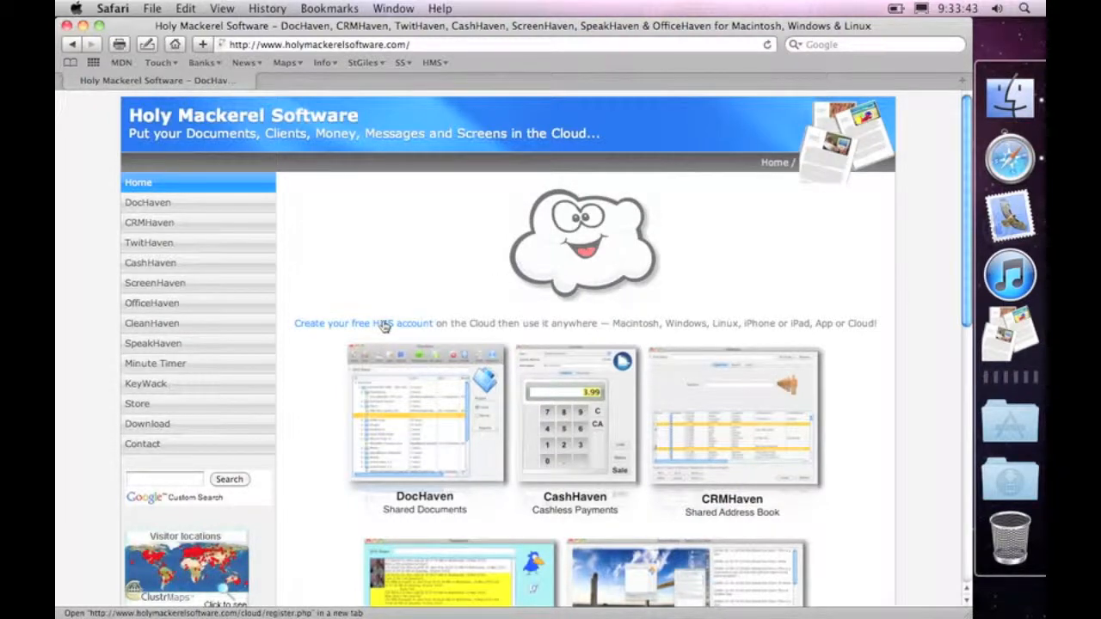
super+click(591, 244)
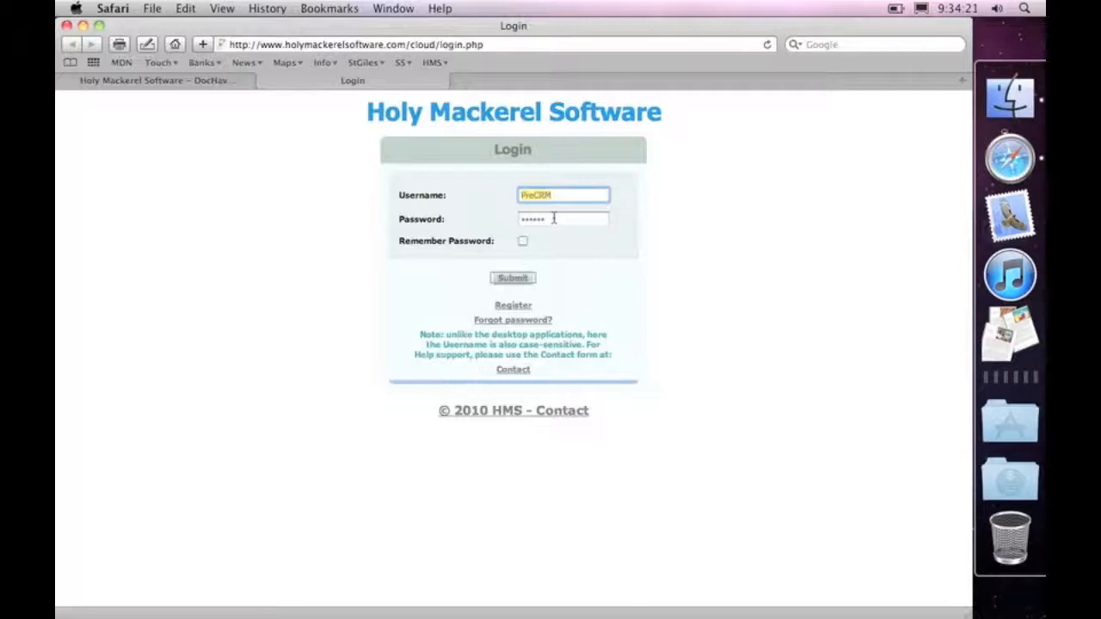
Log in to the cloud account with the prefilled credentials and open the CRMHaven client list
click(514, 279)
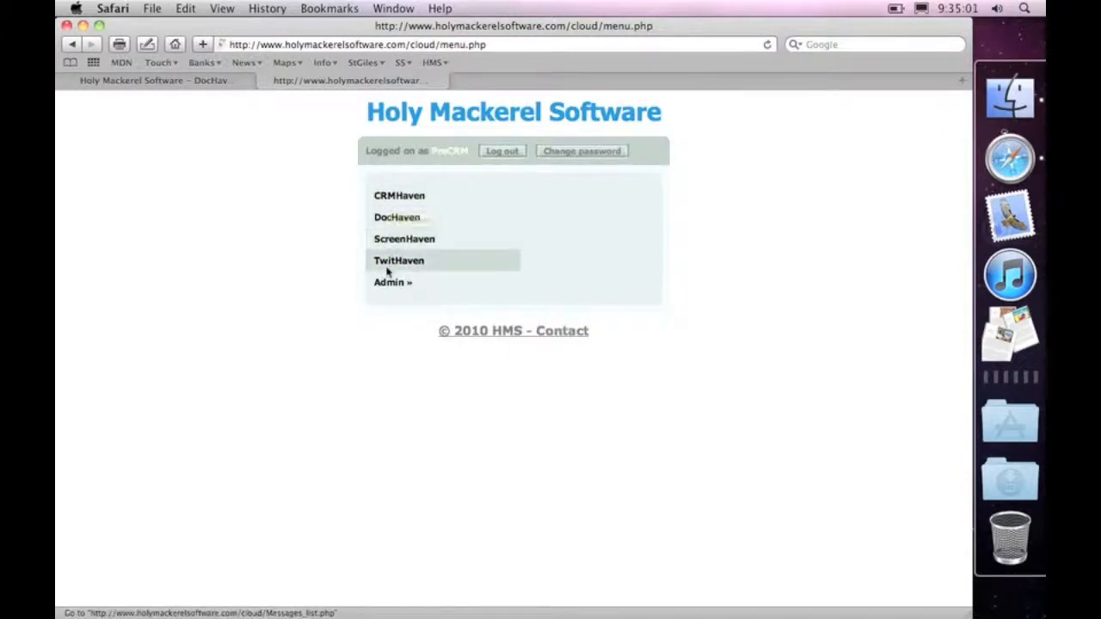
mouse_move(371, 290)
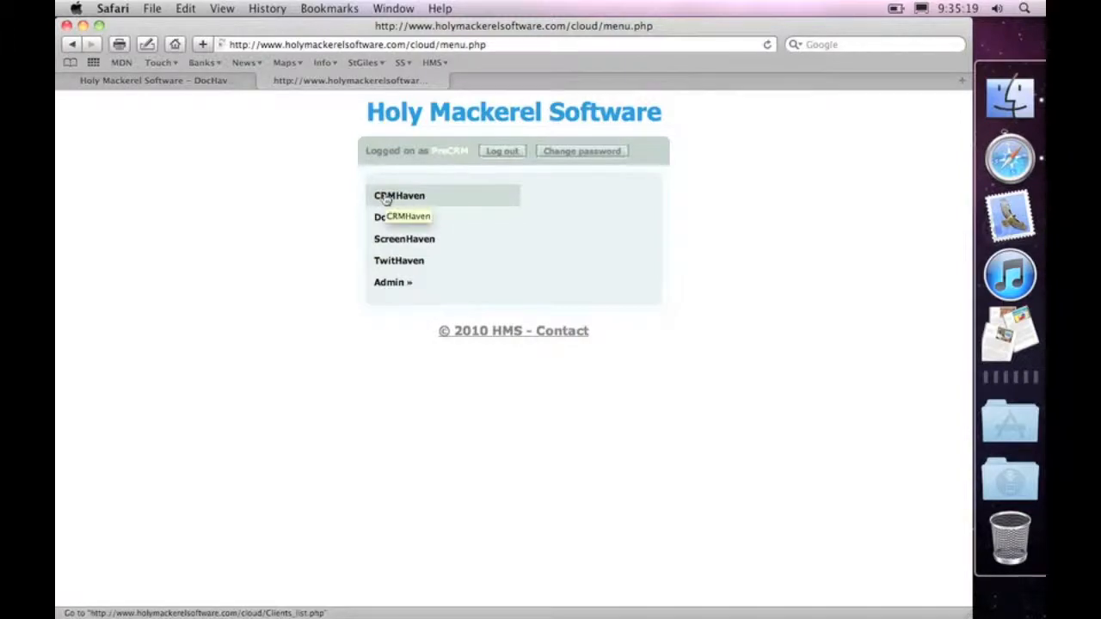
click(386, 199)
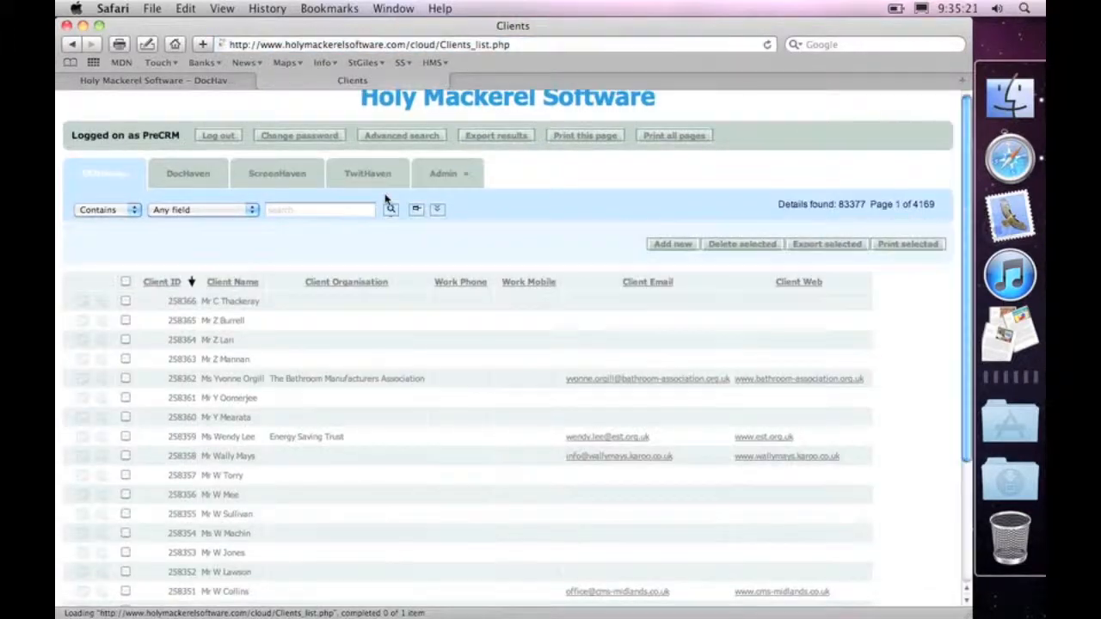
Examine the first page of the client list, including its columns, record count and page navigation
scroll(433, 271, down, 5)
scroll(434, 270, up, 4)
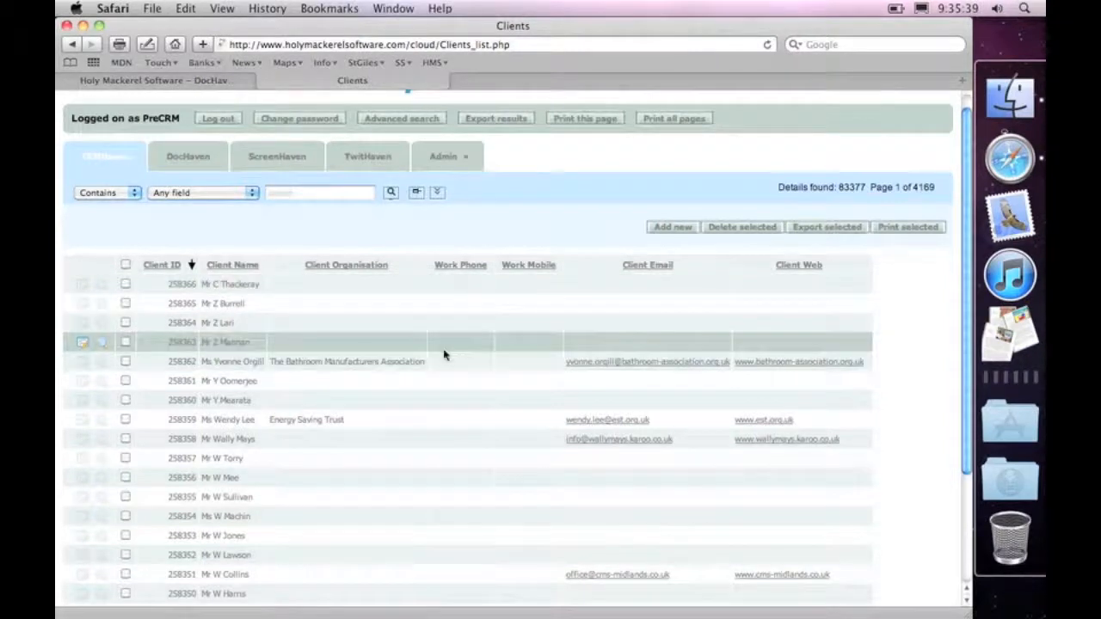
scroll(443, 353, down, 4)
scroll(550, 350, up, 2)
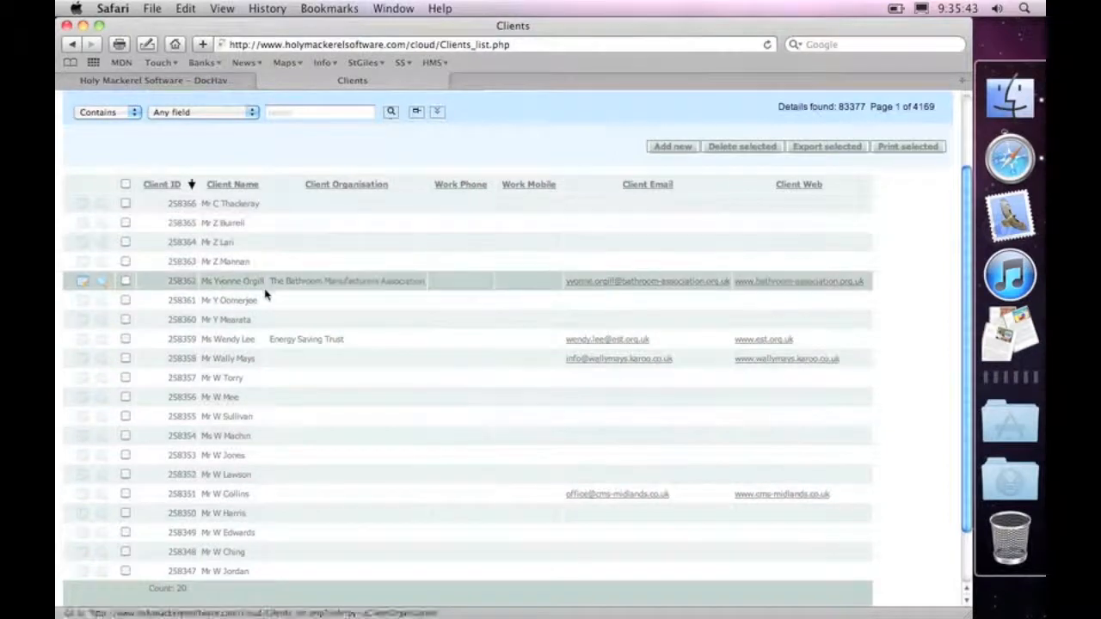
scroll(265, 295, up, 3)
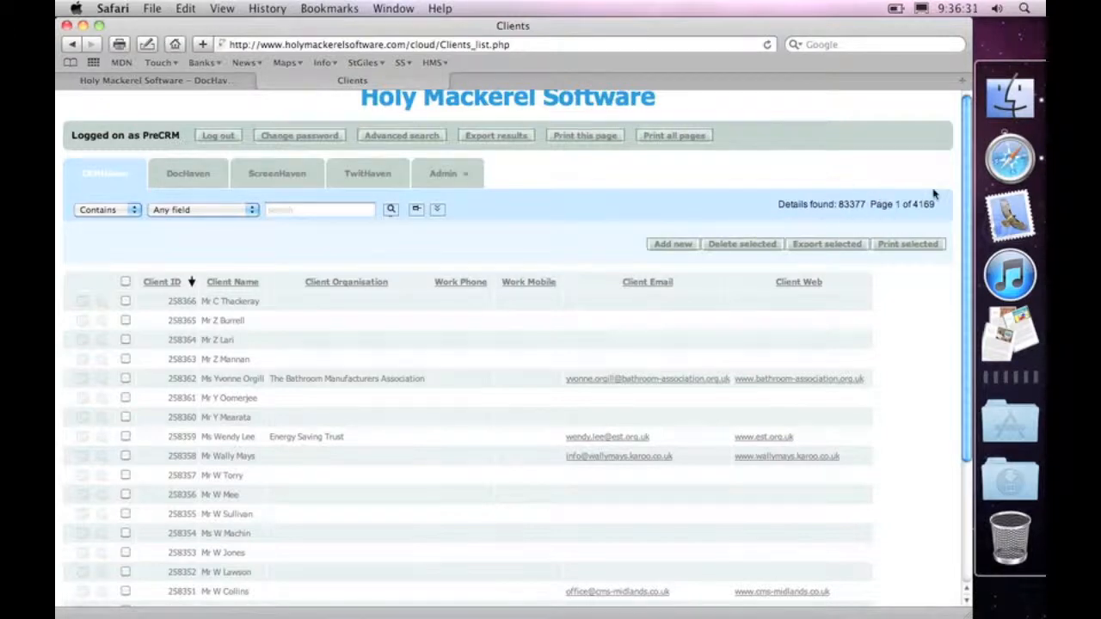
scroll(933, 194, down, 1)
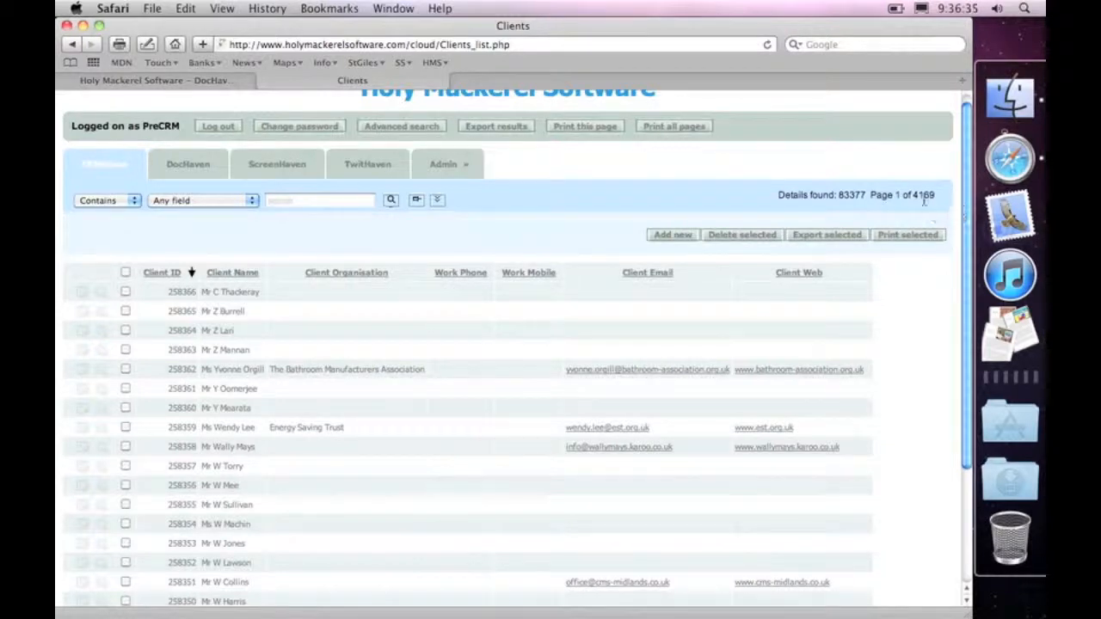
scroll(969, 222, down, 3)
scroll(969, 222, down, 5)
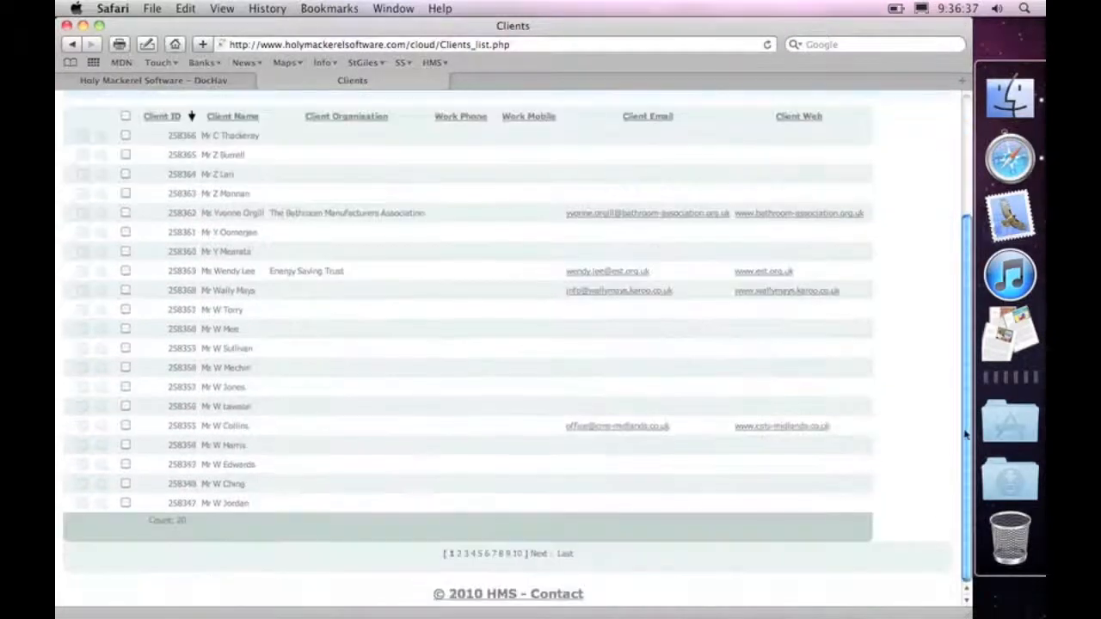
mouse_move(967, 368)
mouse_down()
mouse_move(967, 204)
mouse_move(964, 361)
mouse_up()
scroll(653, 533, up, 5)
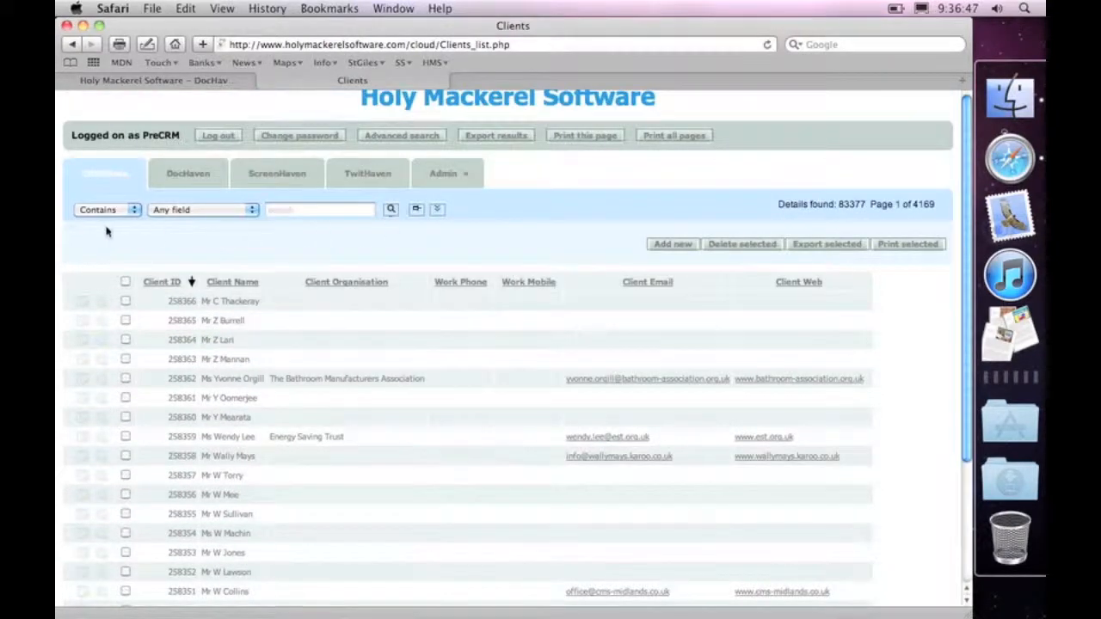
Search the client list for records containing "buckingham" in any field and look through the results
click(303, 209)
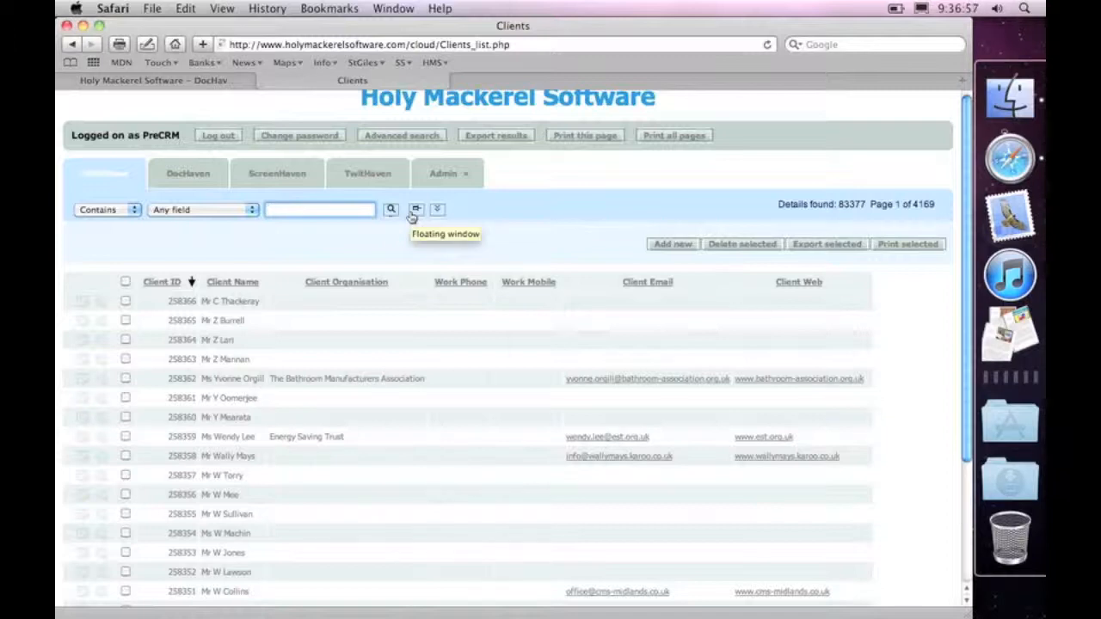
text(bul)
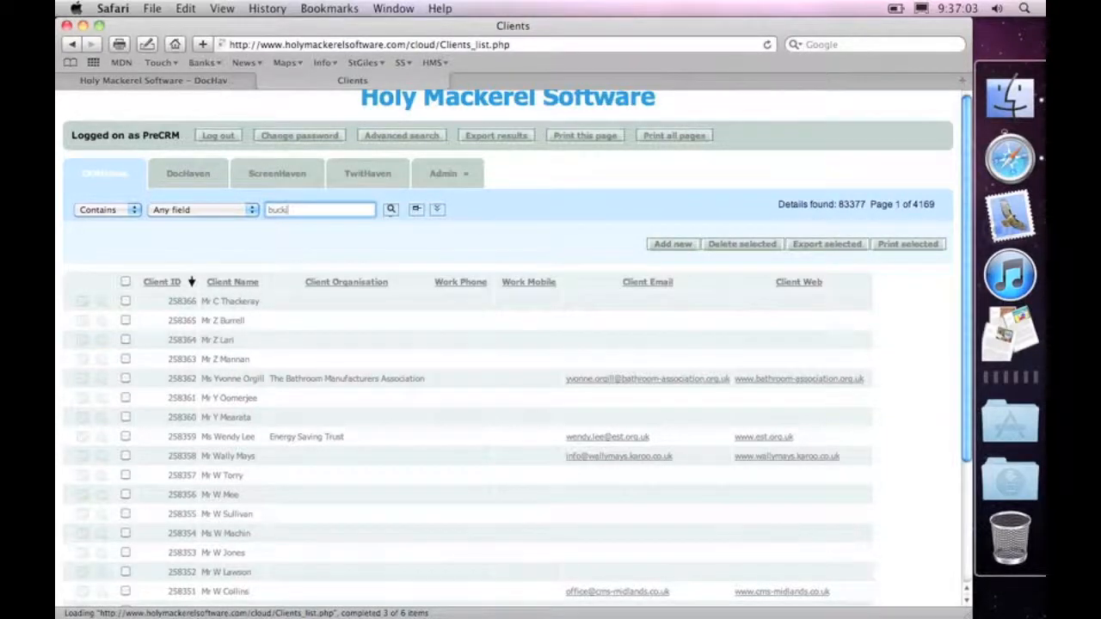
text(ki)
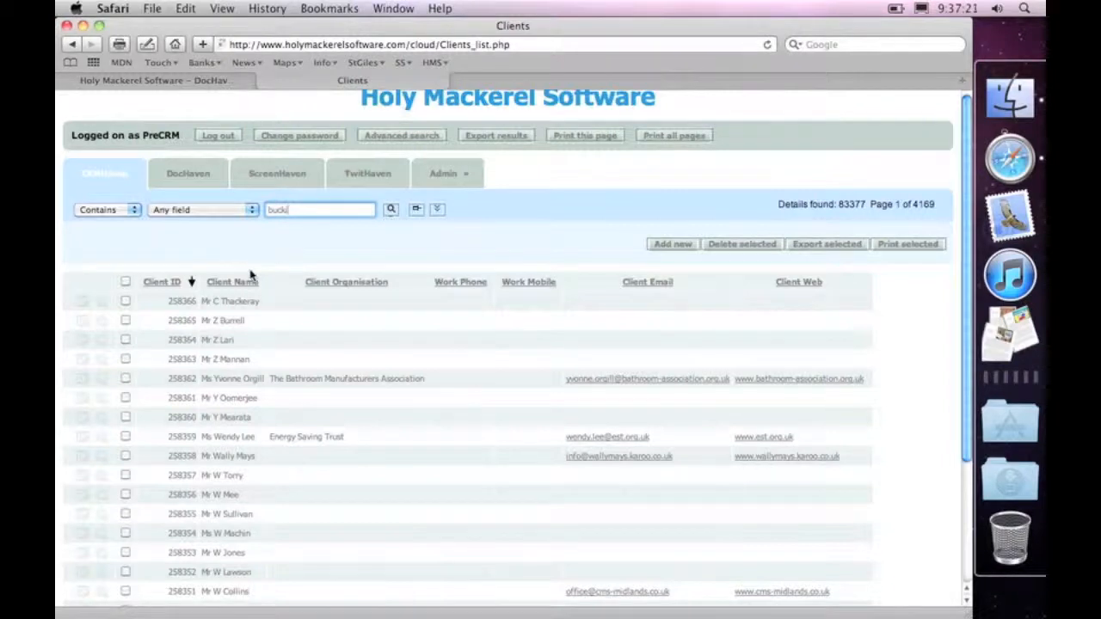
text(ing)
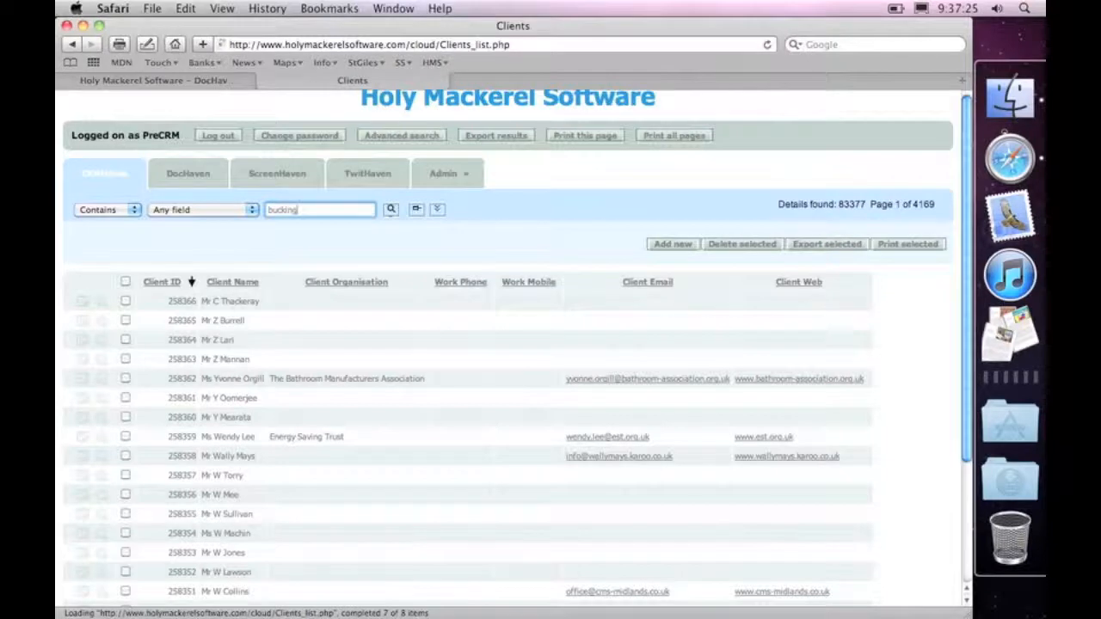
text(ham)
click(391, 211)
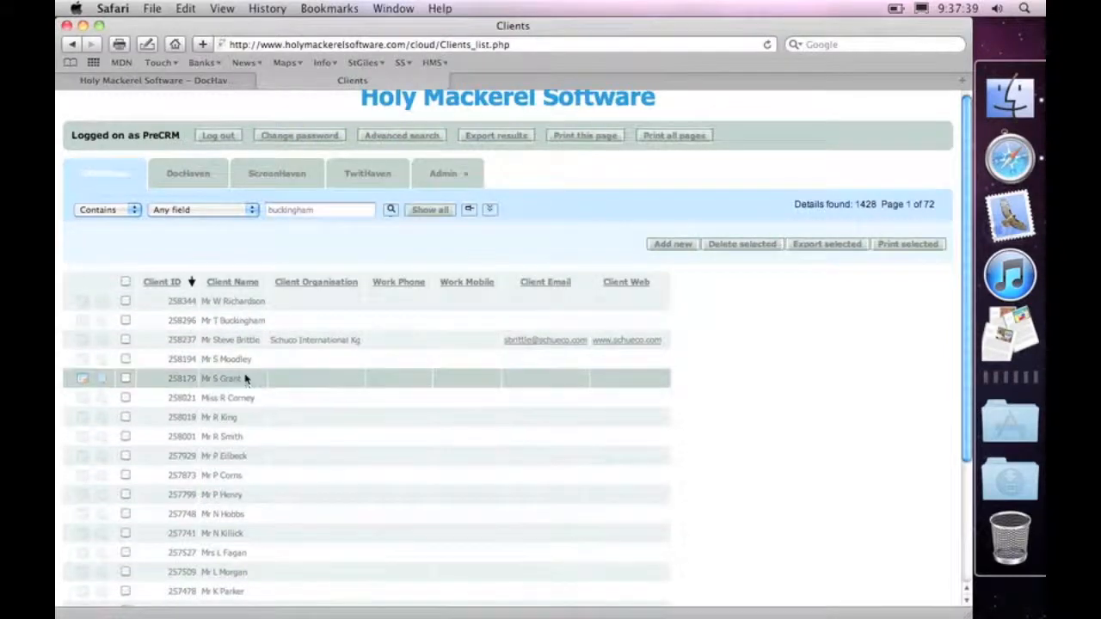
scroll(246, 381, down, 5)
scroll(246, 381, up, 5)
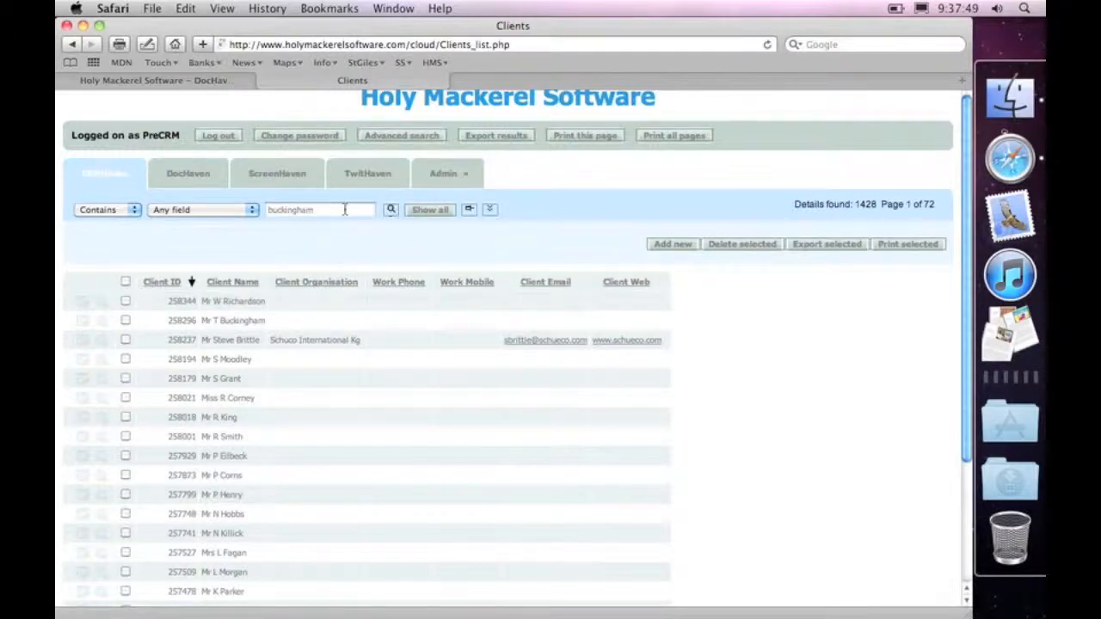
View the detailed search criteria in a floating window and close it
drag(344, 210, 245, 212)
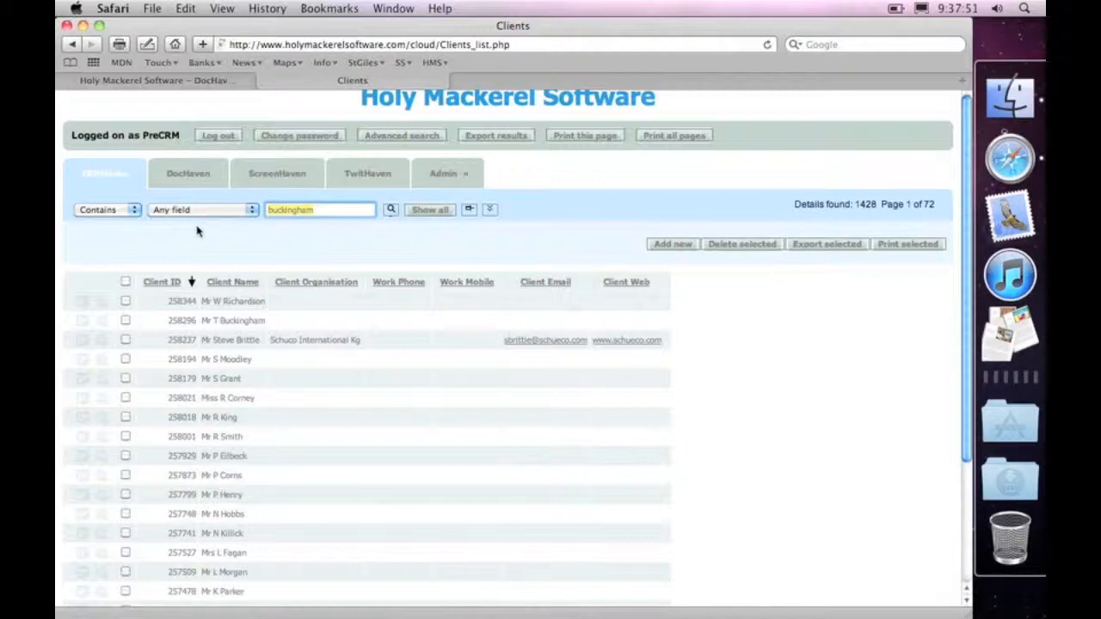
click(441, 239)
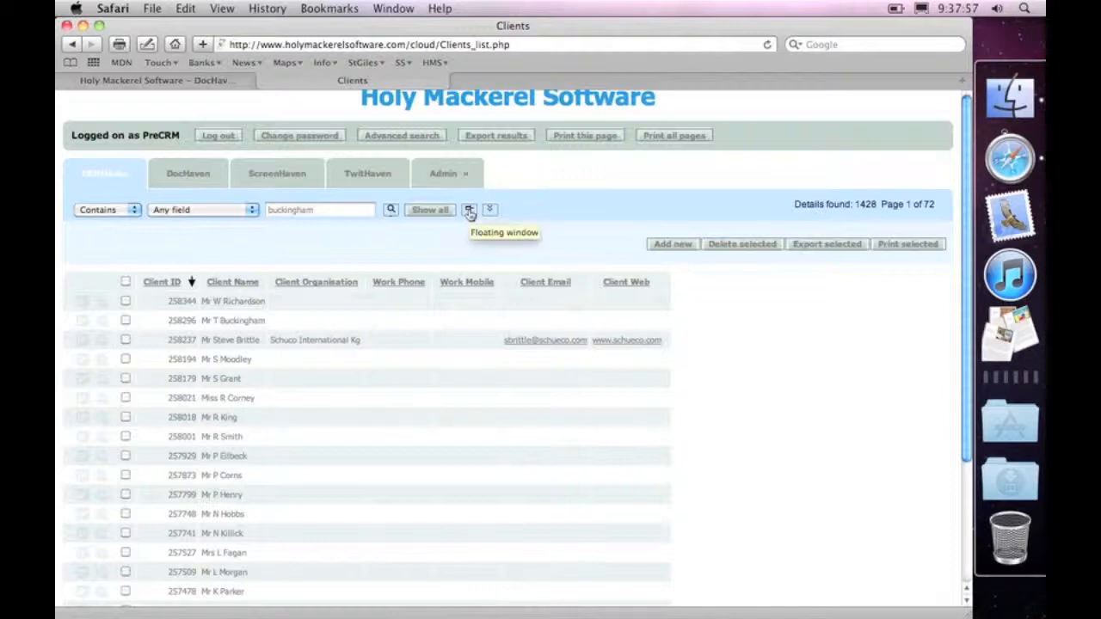
click(470, 211)
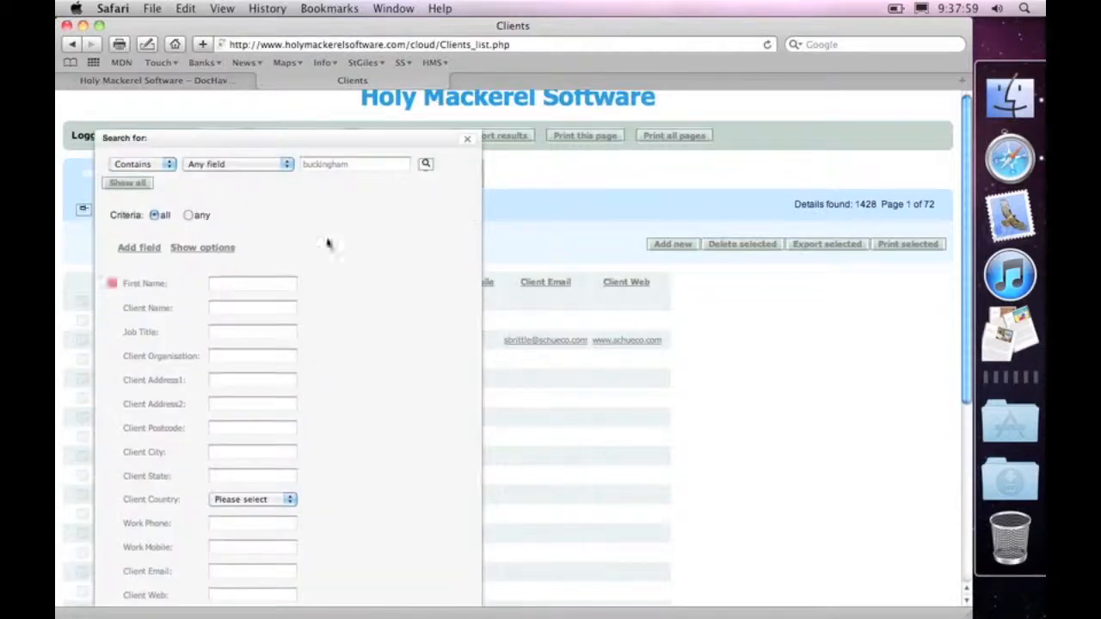
click(467, 139)
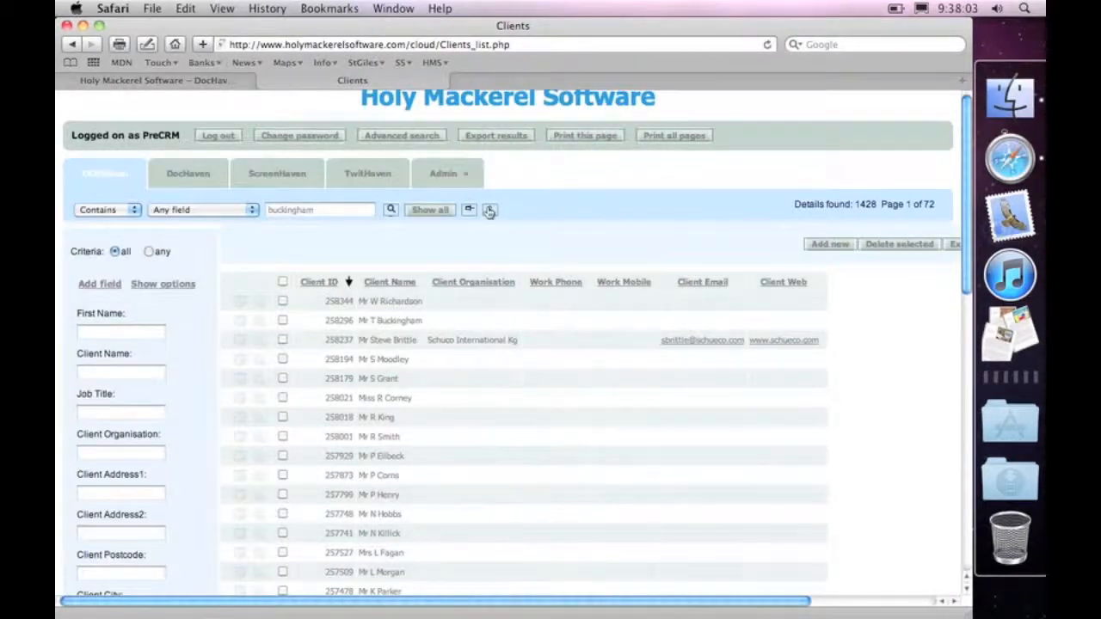
Expand the detailed search criteria beside the client list and examine the available fields
click(490, 211)
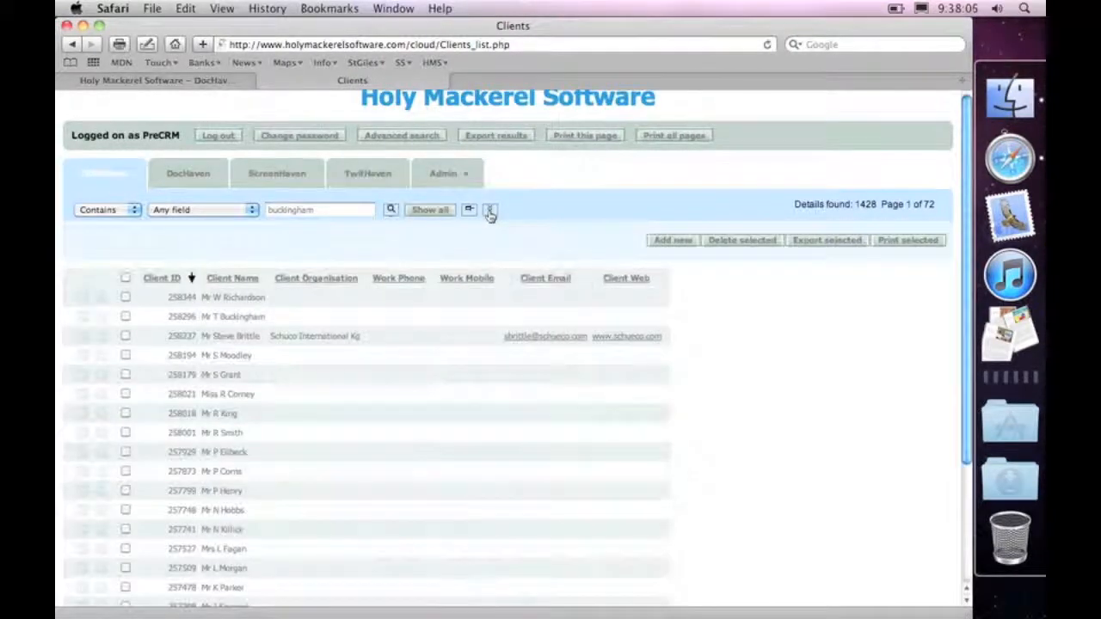
click(490, 211)
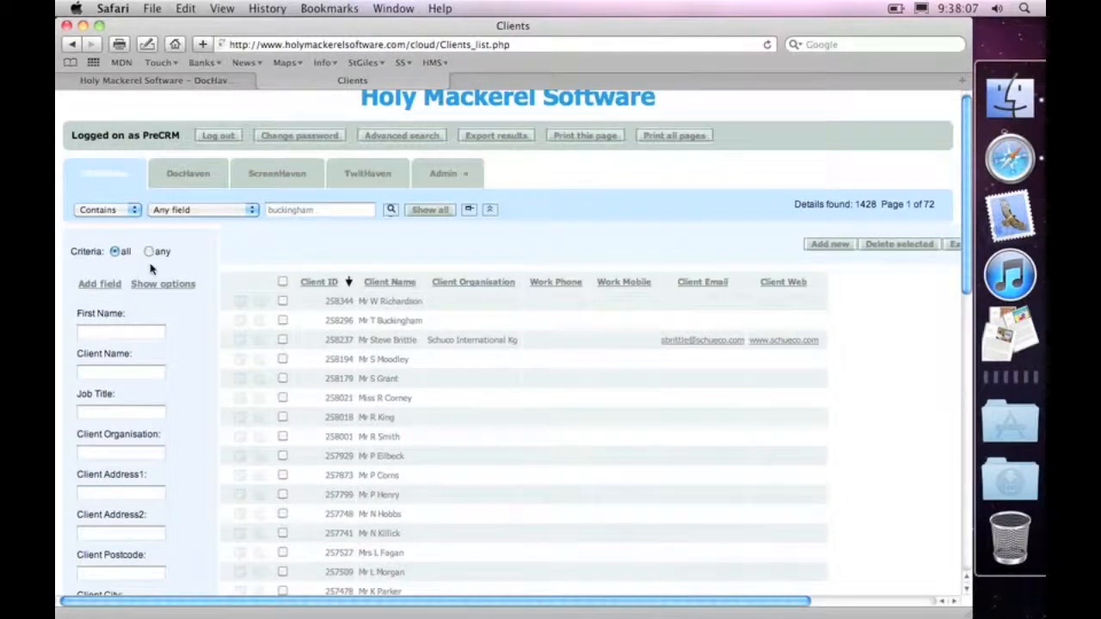
scroll(202, 359, down, 4)
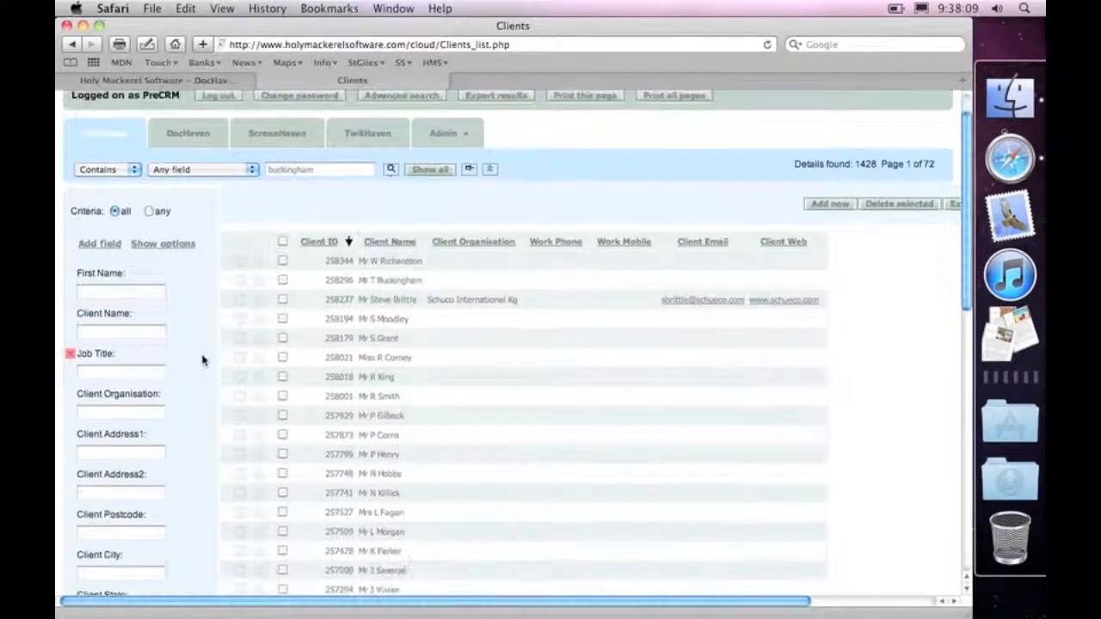
scroll(202, 359, down, 5)
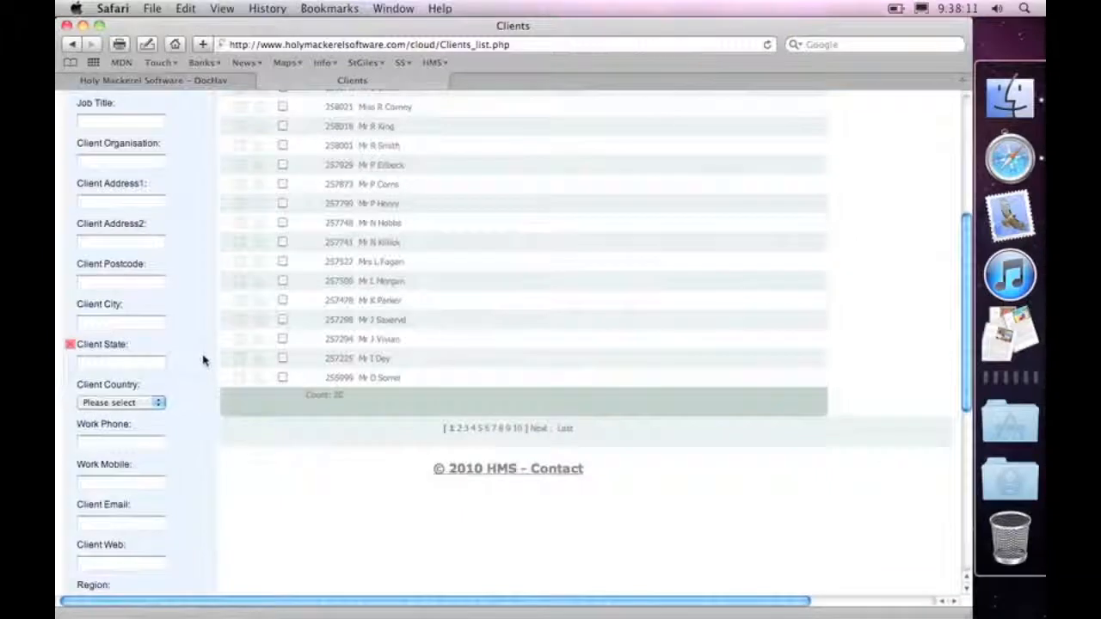
scroll(203, 359, down, 5)
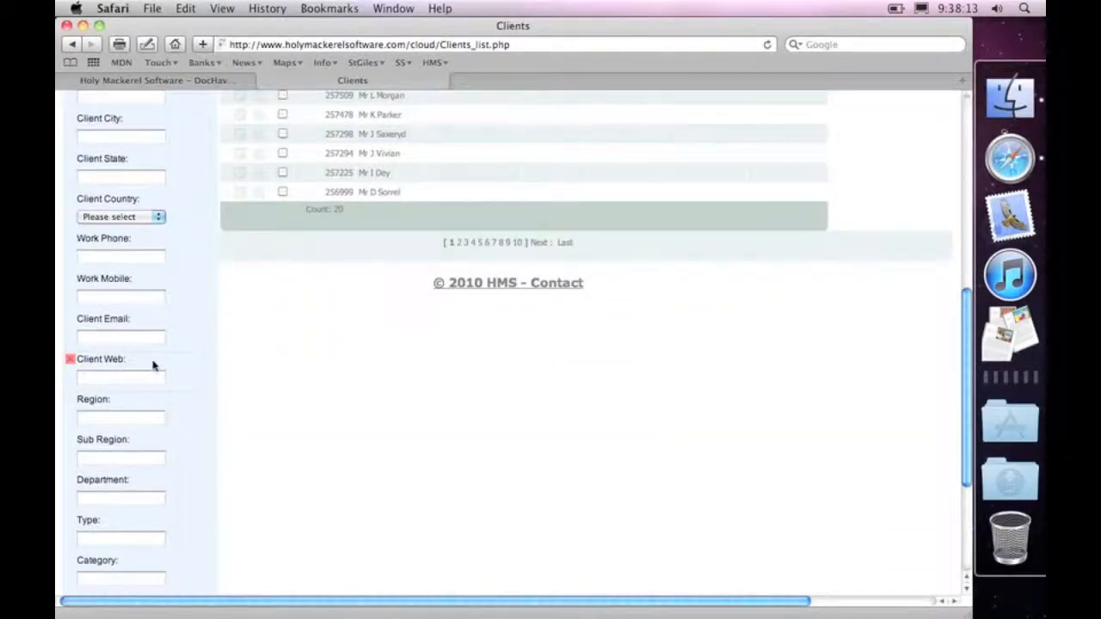
scroll(153, 365, up, 11)
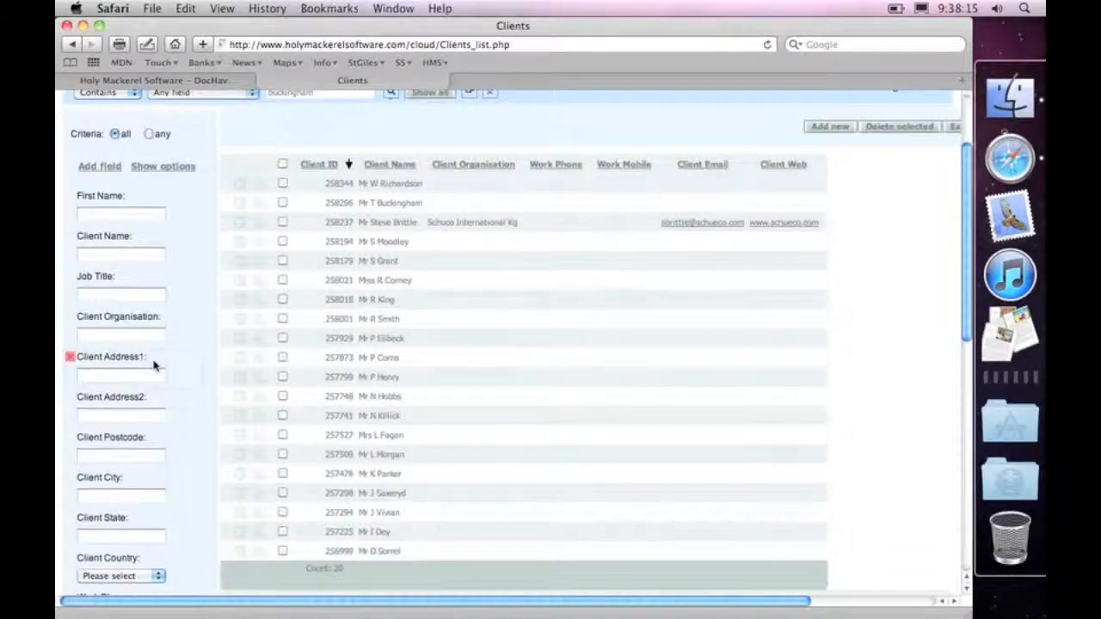
scroll(153, 366, down, 4)
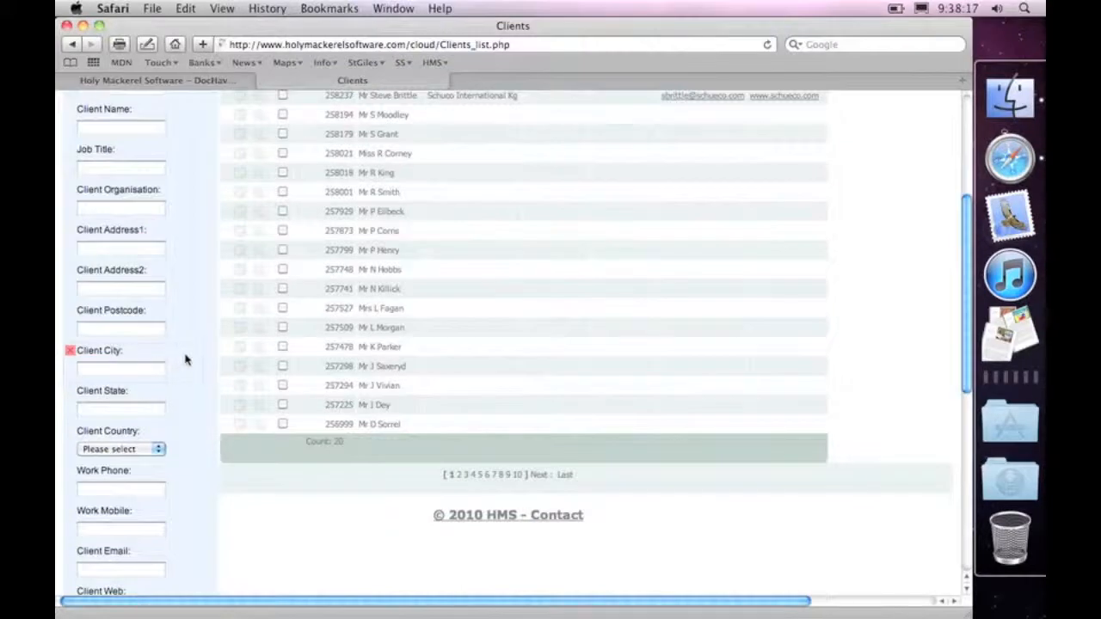
scroll(185, 359, down, 11)
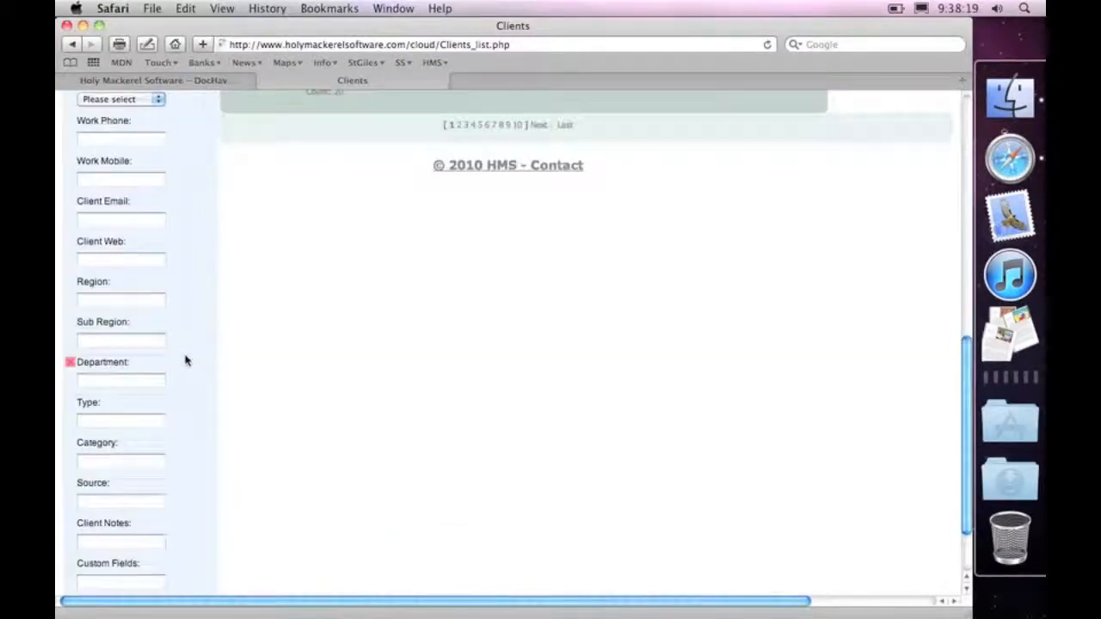
scroll(185, 359, down, 3)
scroll(185, 359, up, 3)
scroll(186, 358, up, 4)
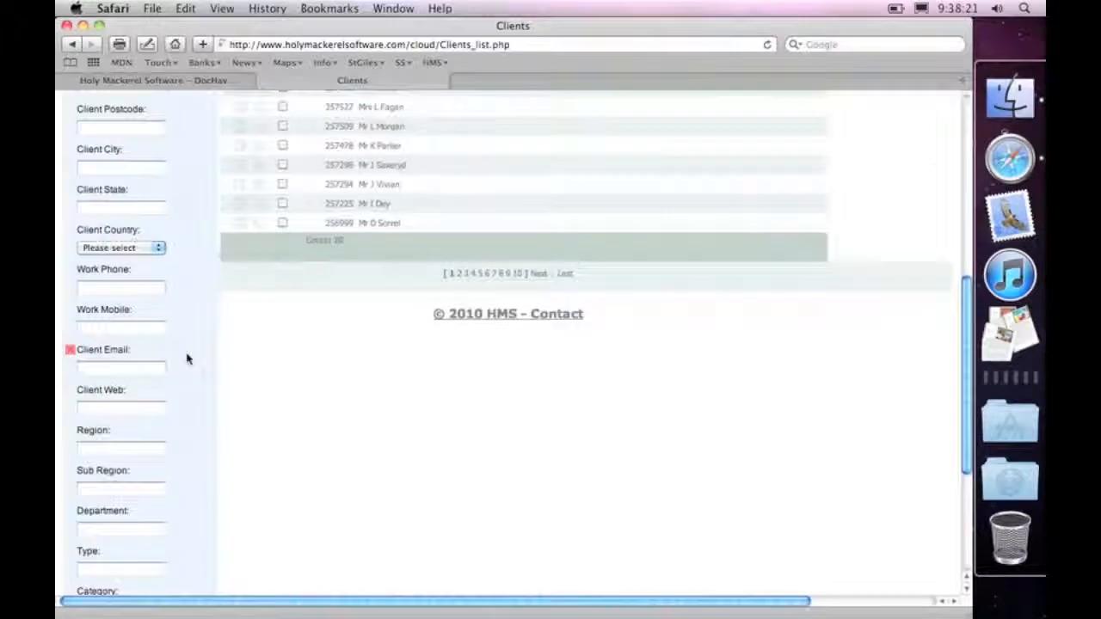
scroll(187, 356, up, 5)
scroll(187, 277, up, 5)
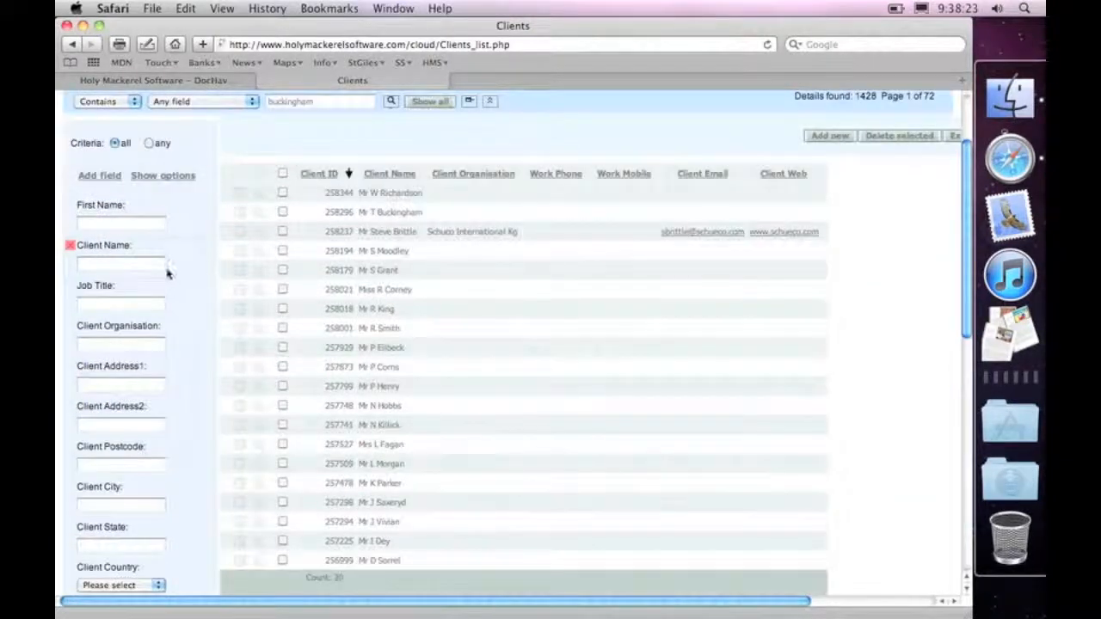
Activate the First Name criterion and review the remaining search criteria down to Salutation
click(145, 225)
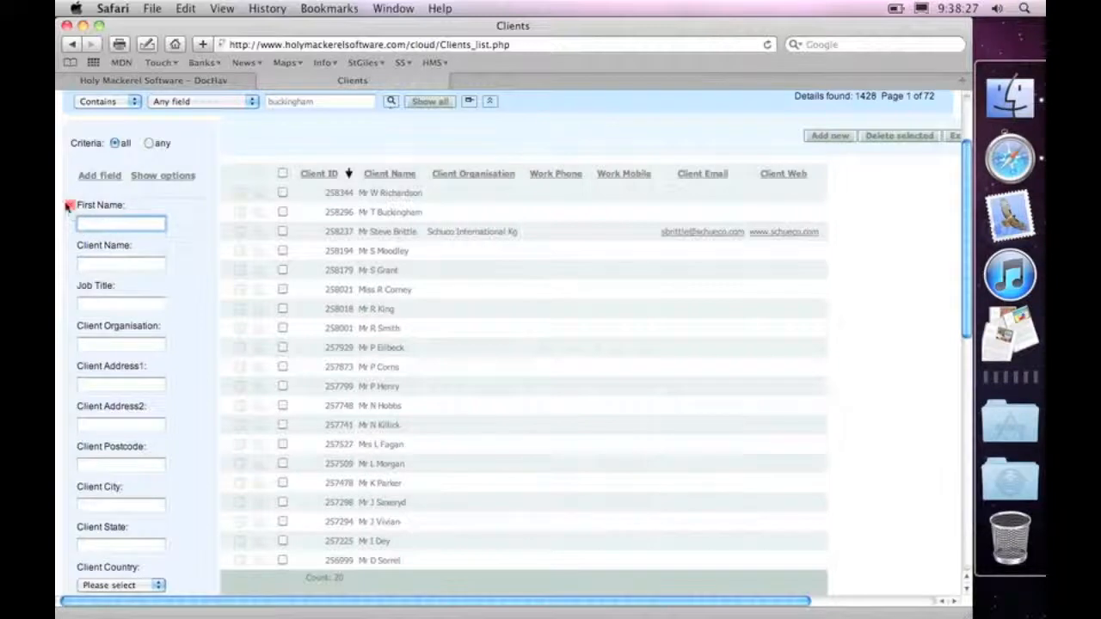
scroll(206, 293, up, 4)
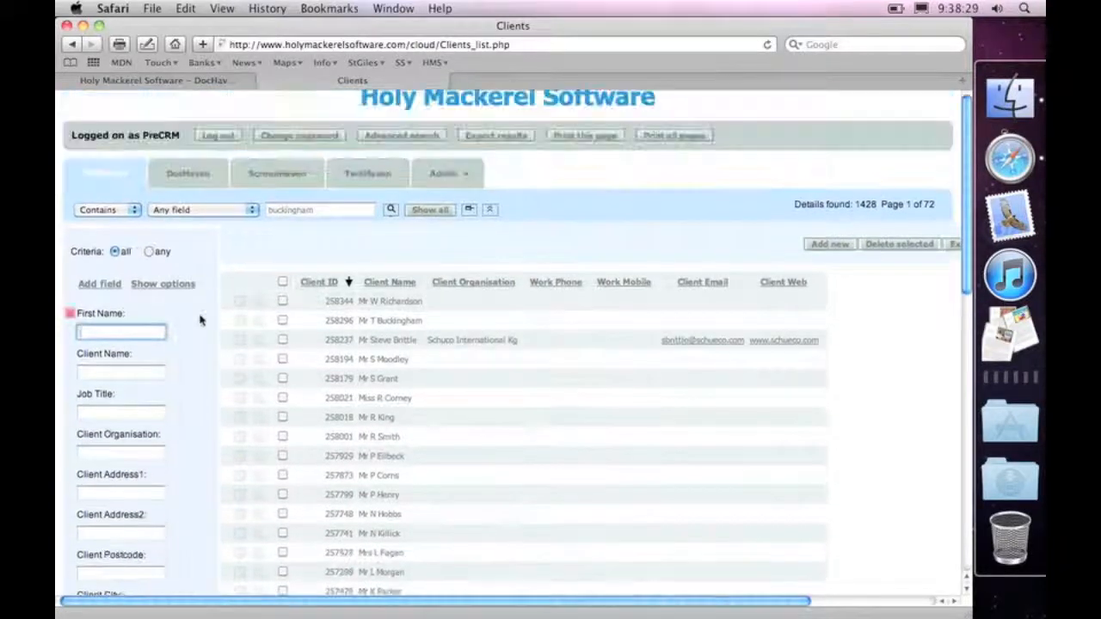
scroll(201, 319, down, 13)
scroll(185, 325, down, 9)
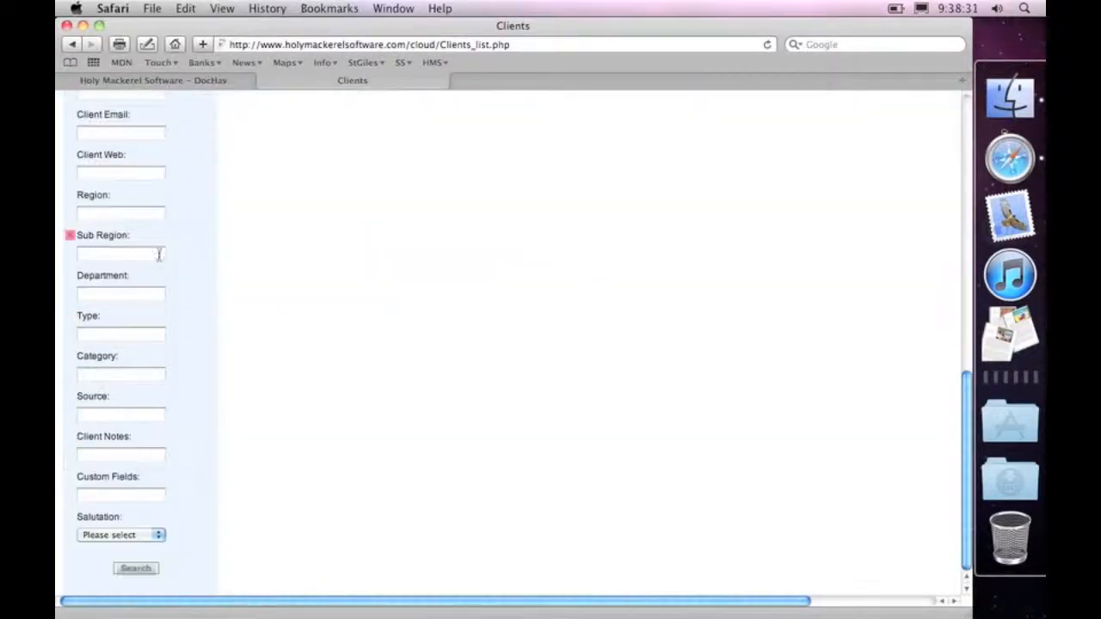
Add the Owner field to the detailed search criteria beside the client list
scroll(158, 253, up, 14)
scroll(159, 257, up, 5)
scroll(160, 267, down, 3)
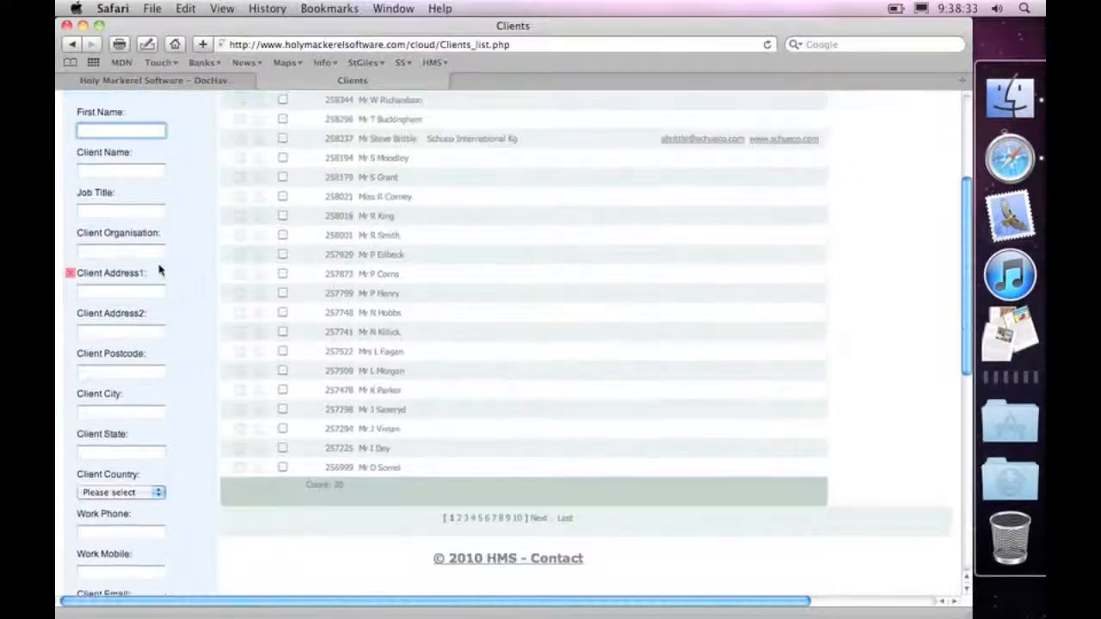
scroll(159, 270, up, 4)
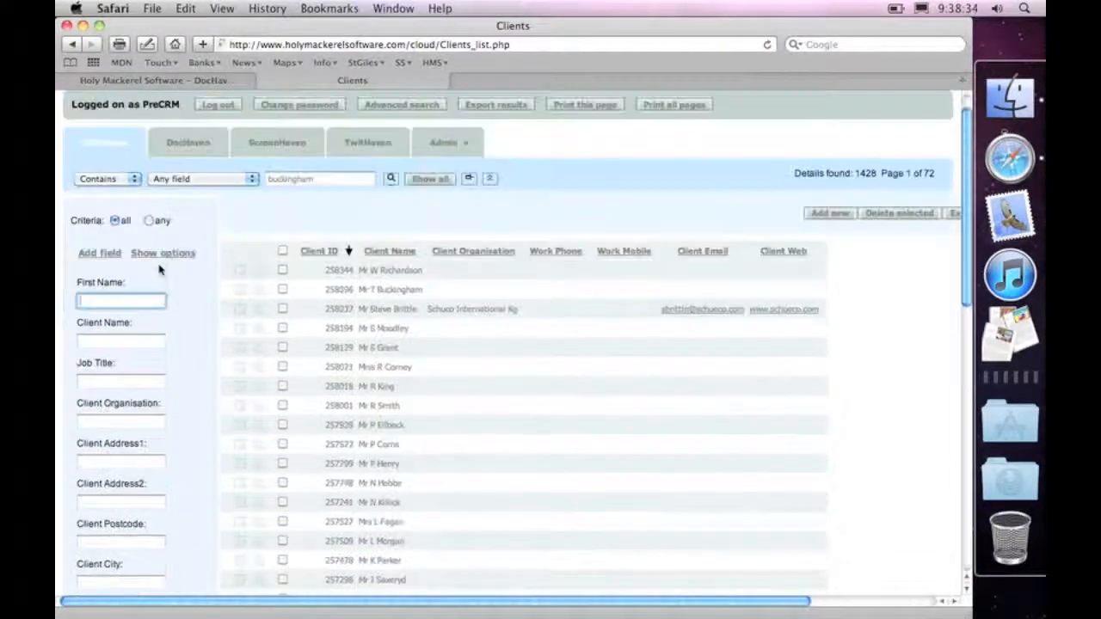
click(103, 256)
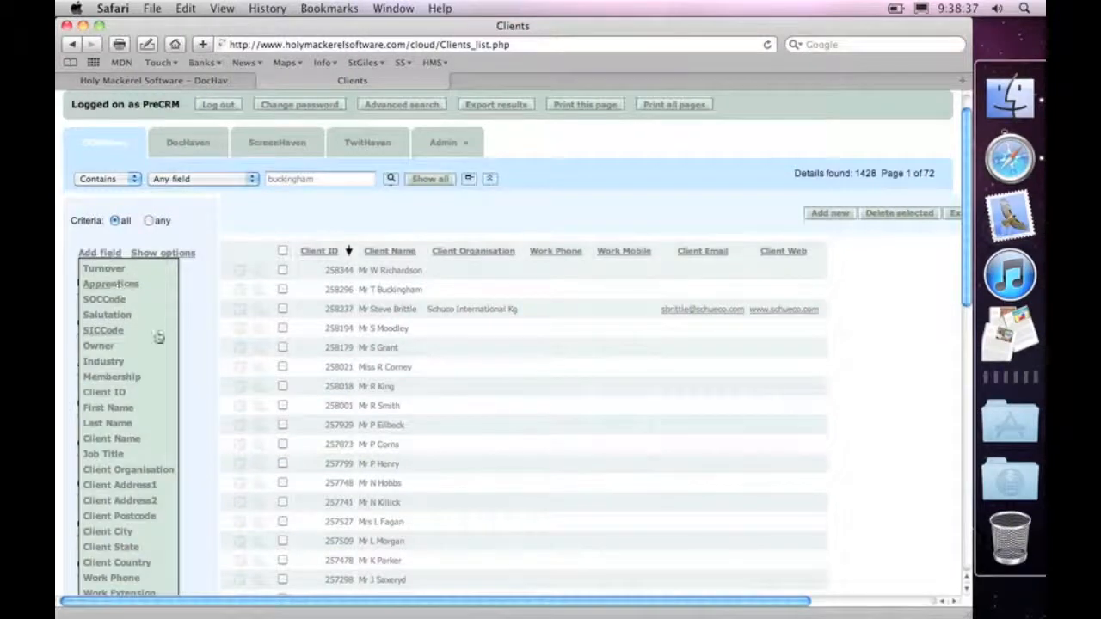
click(99, 346)
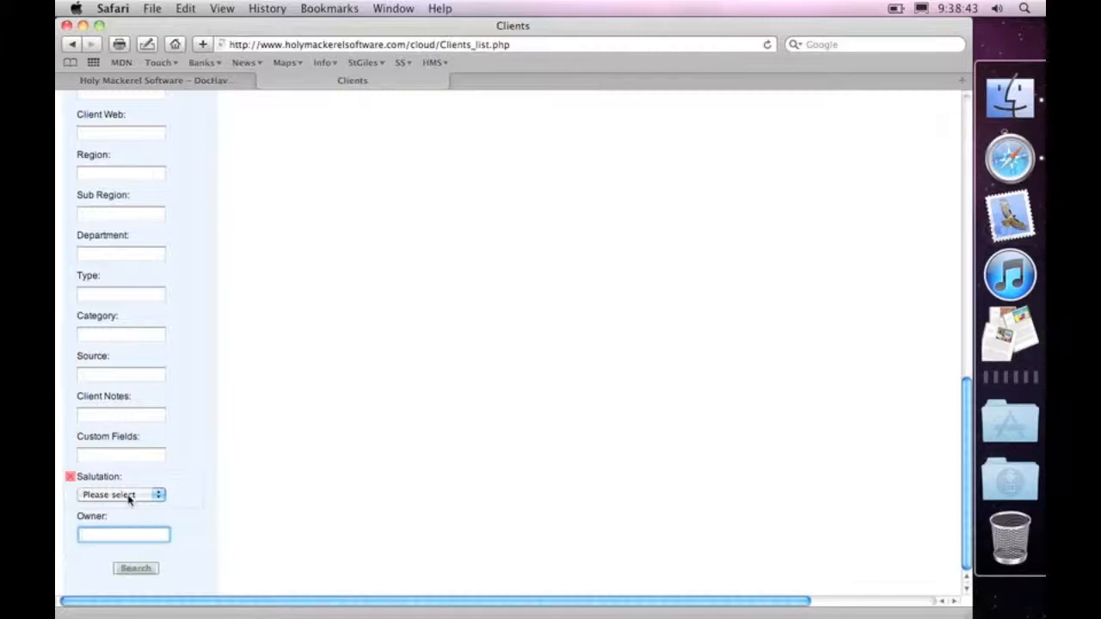
View the Salutation criterion's choices without selecting one and collapse the detailed search criteria
click(129, 496)
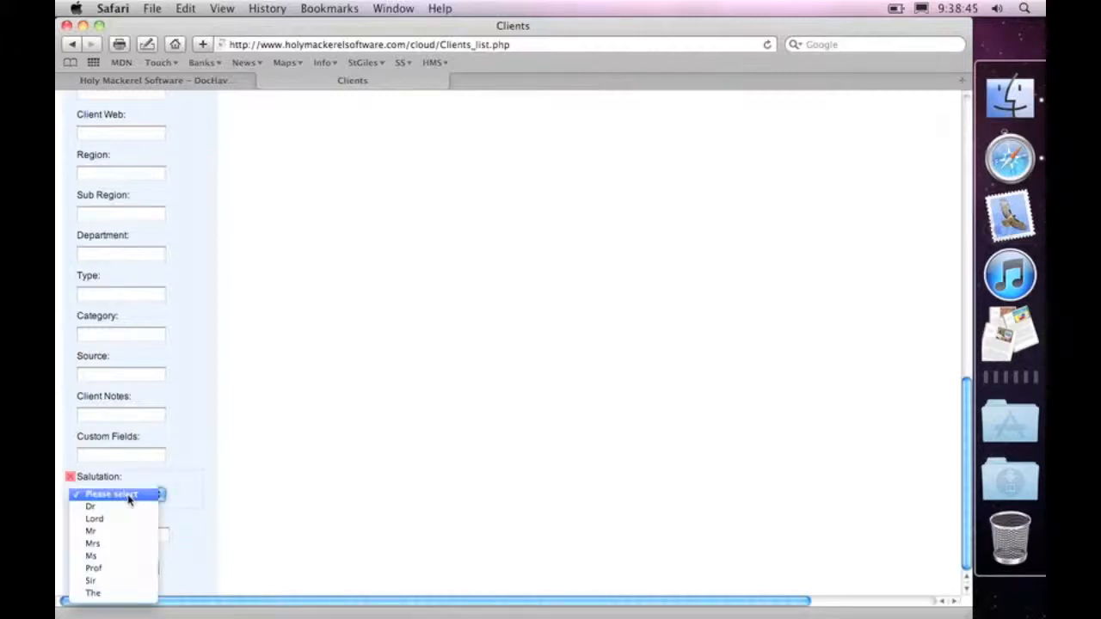
click(196, 455)
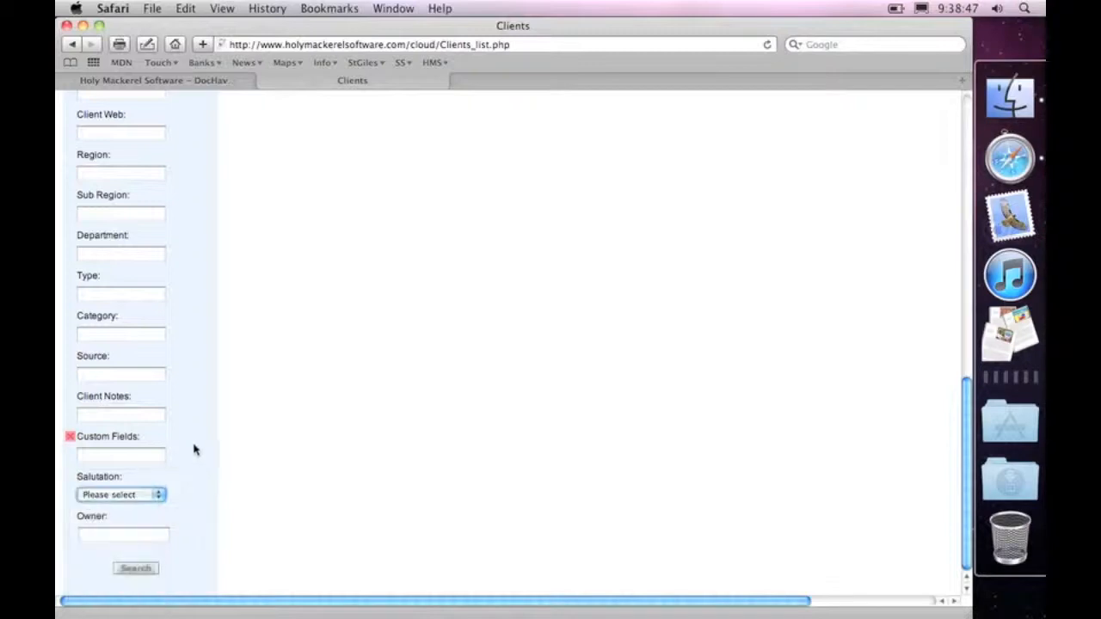
scroll(196, 449, up, 15)
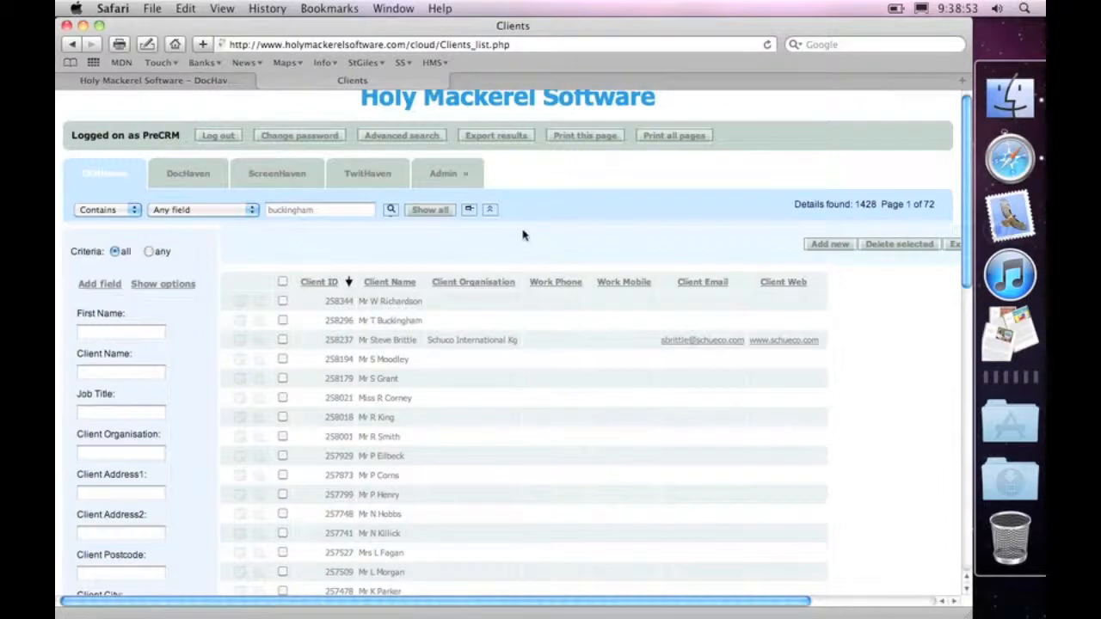
click(490, 211)
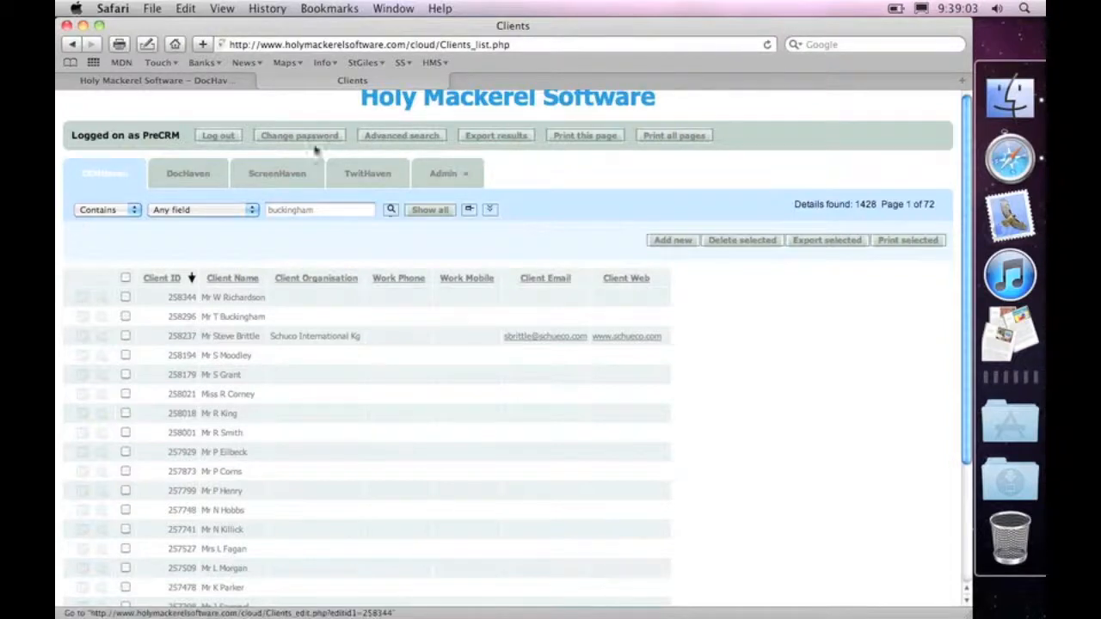
Go to the advanced client search and examine its available fields from Turnover through Birthday
click(408, 136)
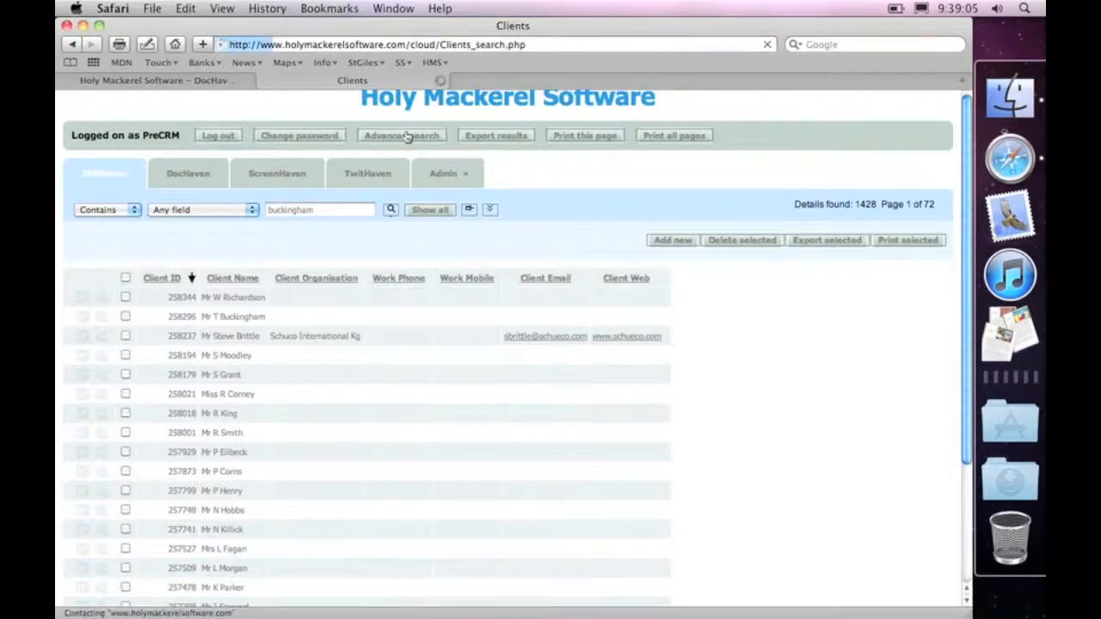
scroll(795, 254, down, 5)
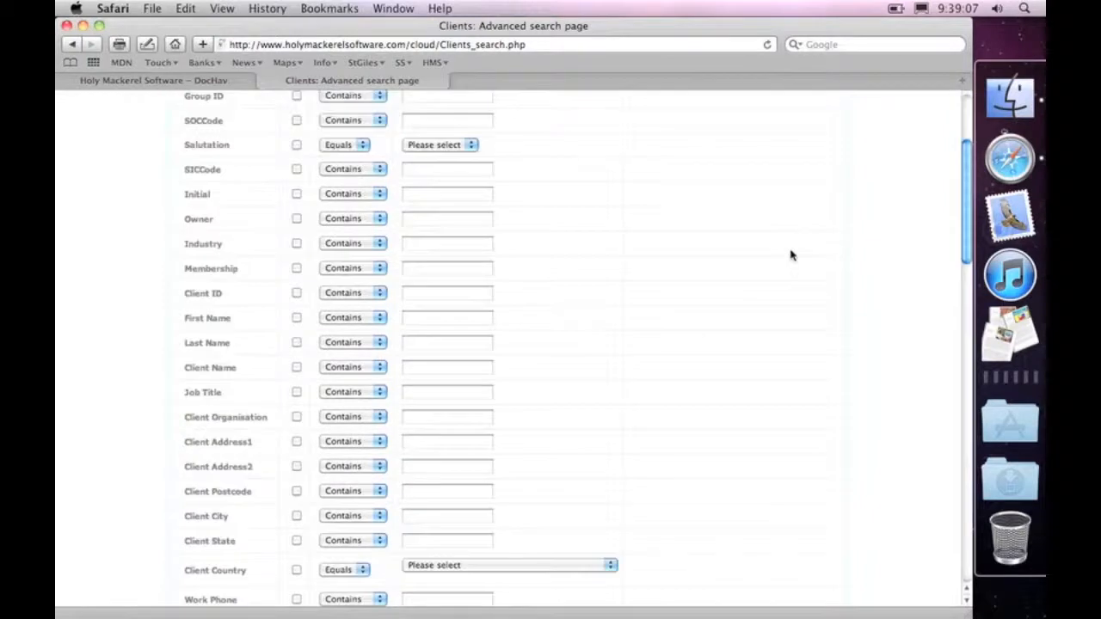
scroll(791, 255, down, 20)
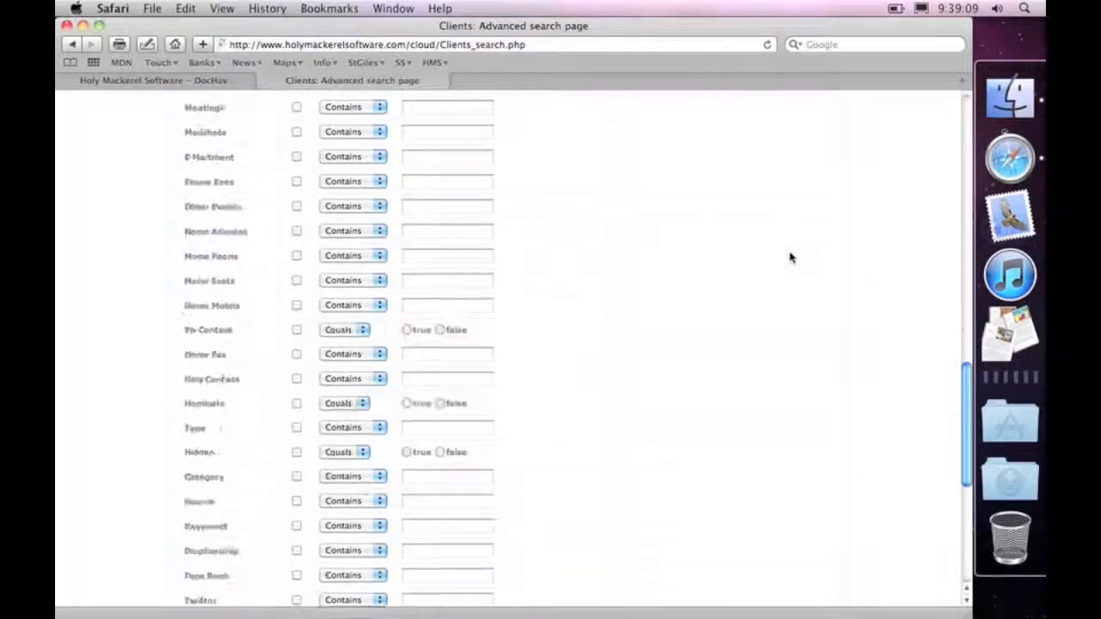
scroll(791, 257, down, 10)
scroll(786, 262, up, 15)
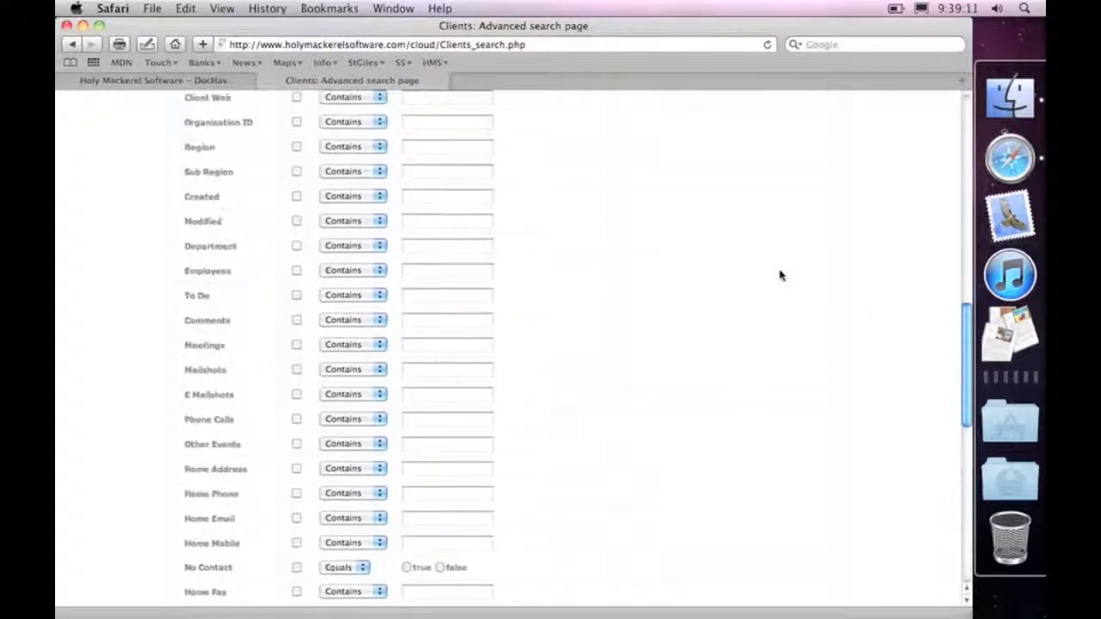
scroll(679, 387, down, 11)
scroll(636, 441, down, 5)
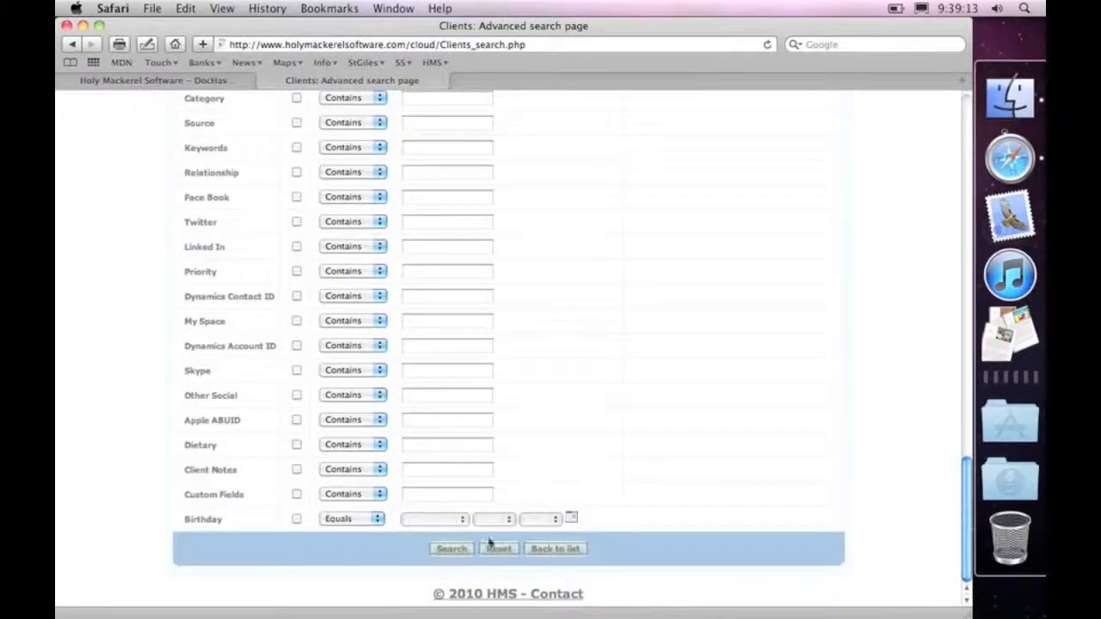
scroll(613, 369, up, 14)
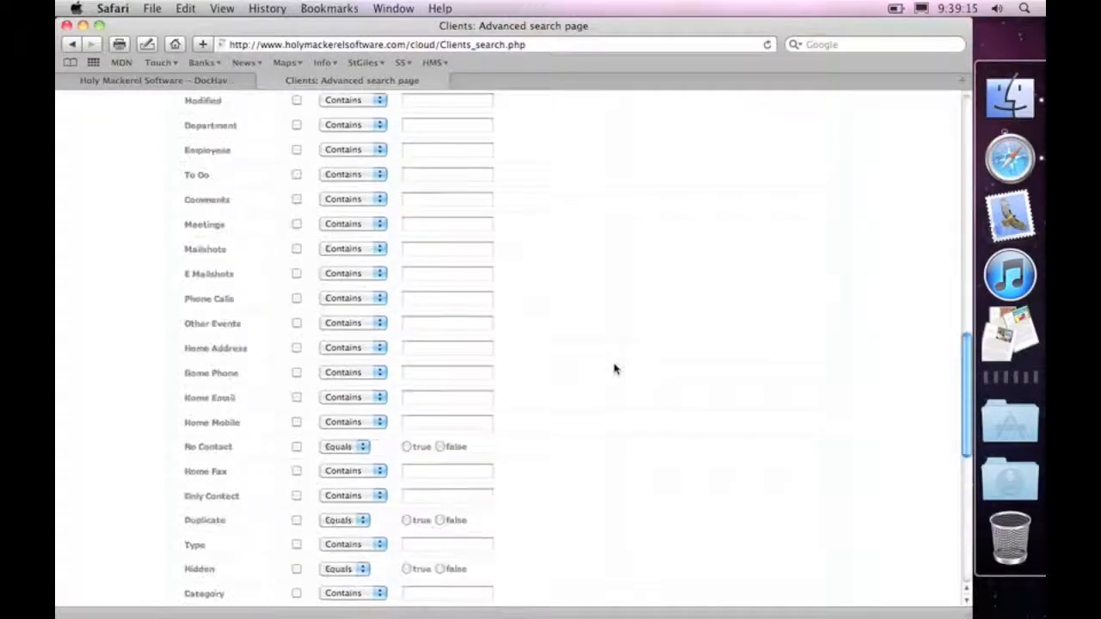
scroll(674, 352, up, 20)
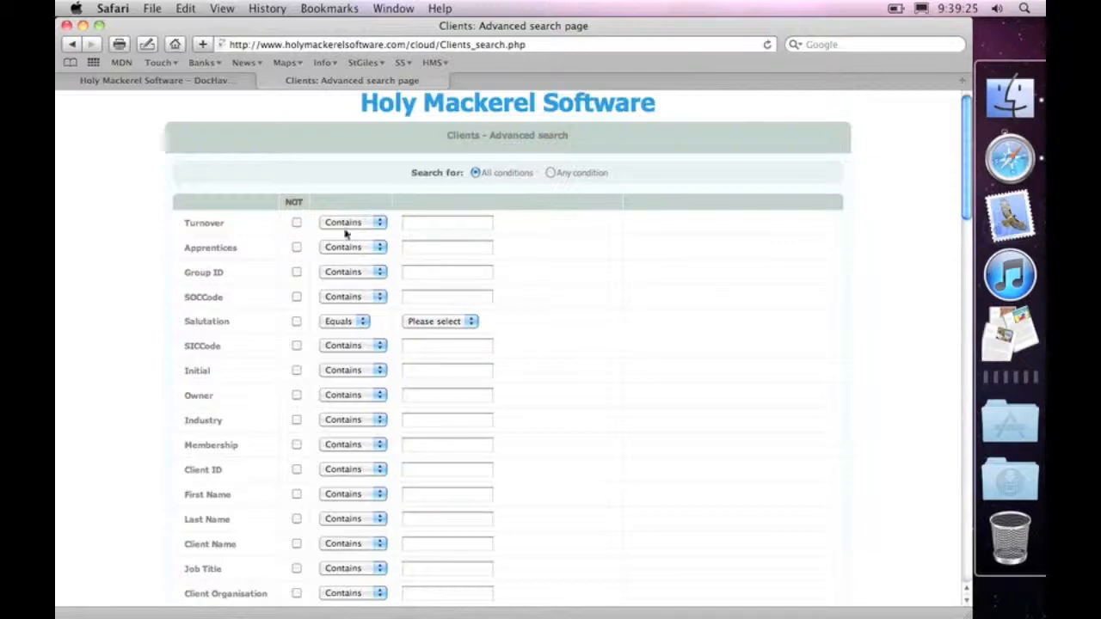
Switch Turnover's NOT condition on and off again, and view its comparison operators without choosing another
click(296, 223)
click(296, 223)
click(362, 223)
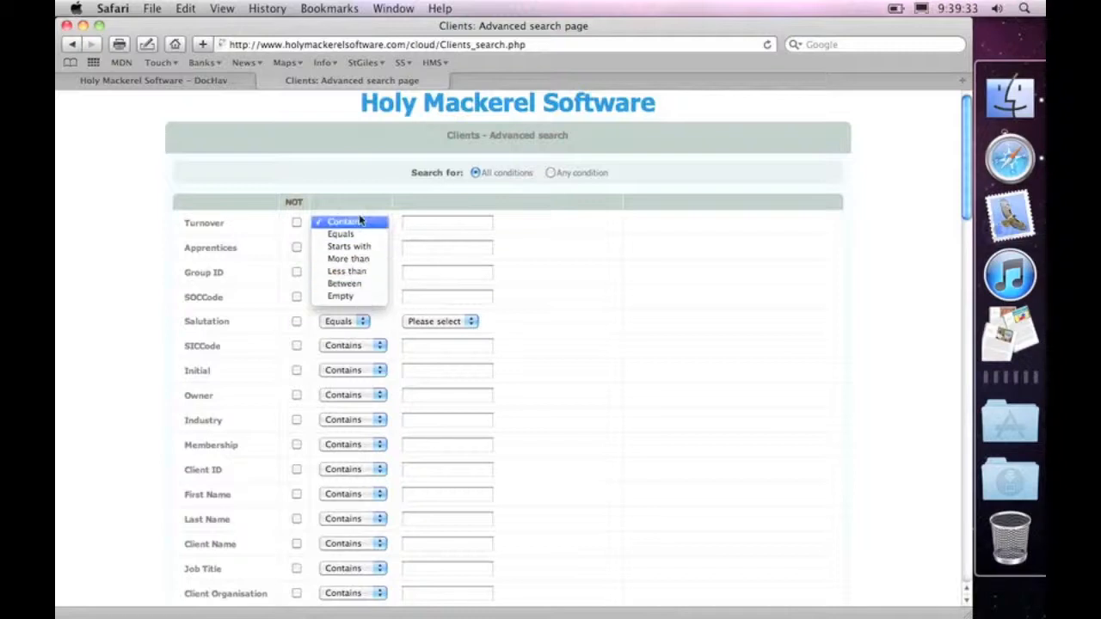
click(515, 370)
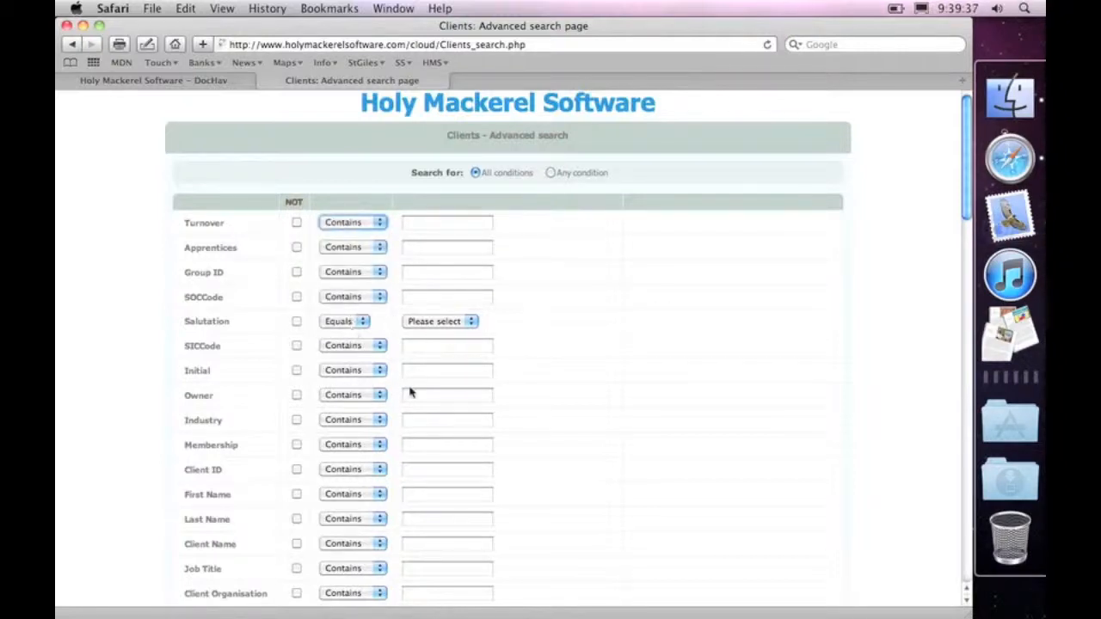
Look further through the advanced search fields and their operators, and return to the client list
scroll(421, 397, down, 1)
scroll(425, 404, down, 12)
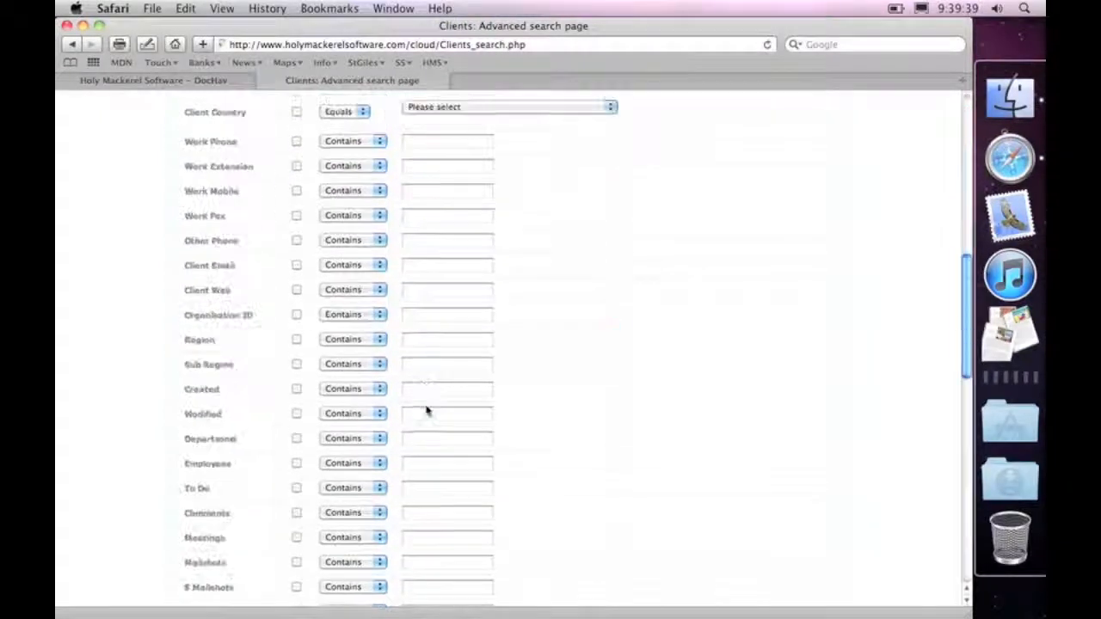
scroll(426, 411, up, 5)
click(362, 363)
scroll(590, 275, up, 8)
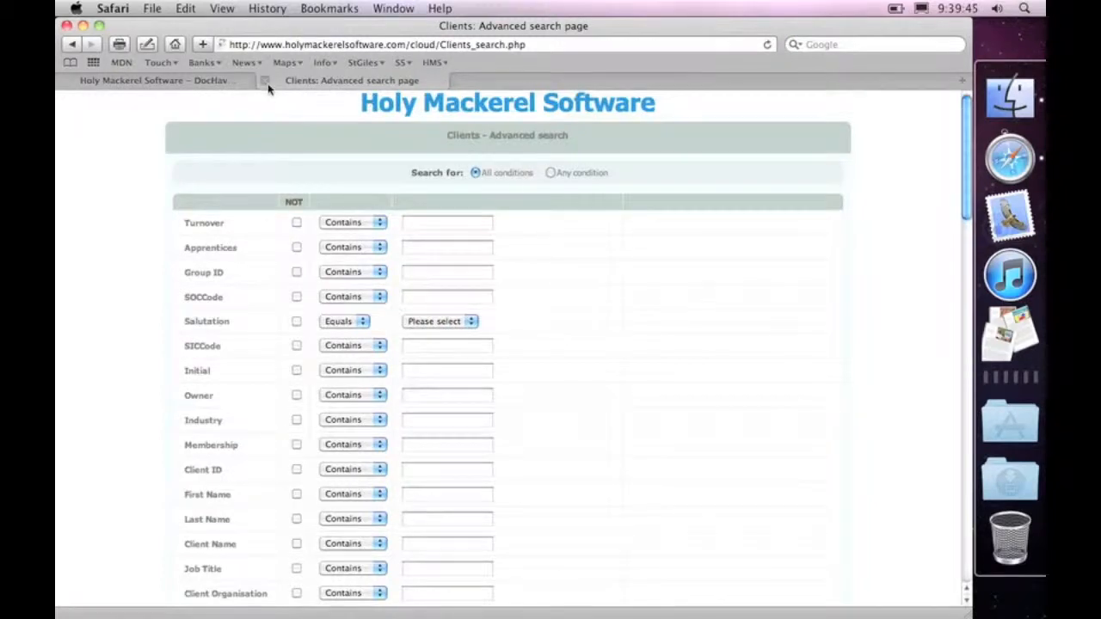
click(77, 46)
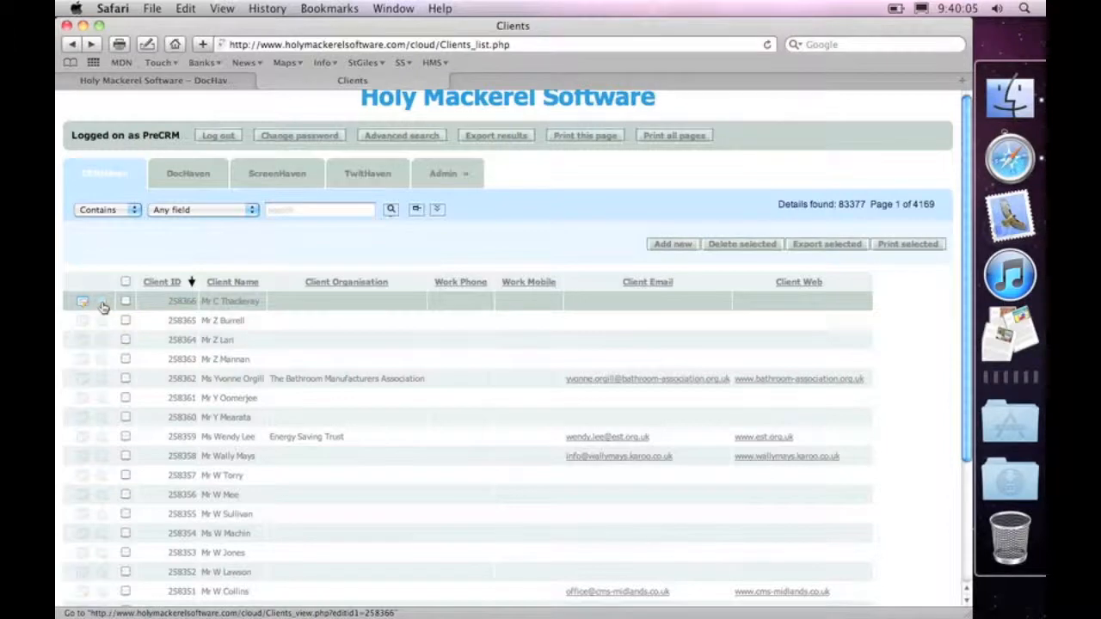
View the first client's record in a floating window and read through its Details section
click(102, 302)
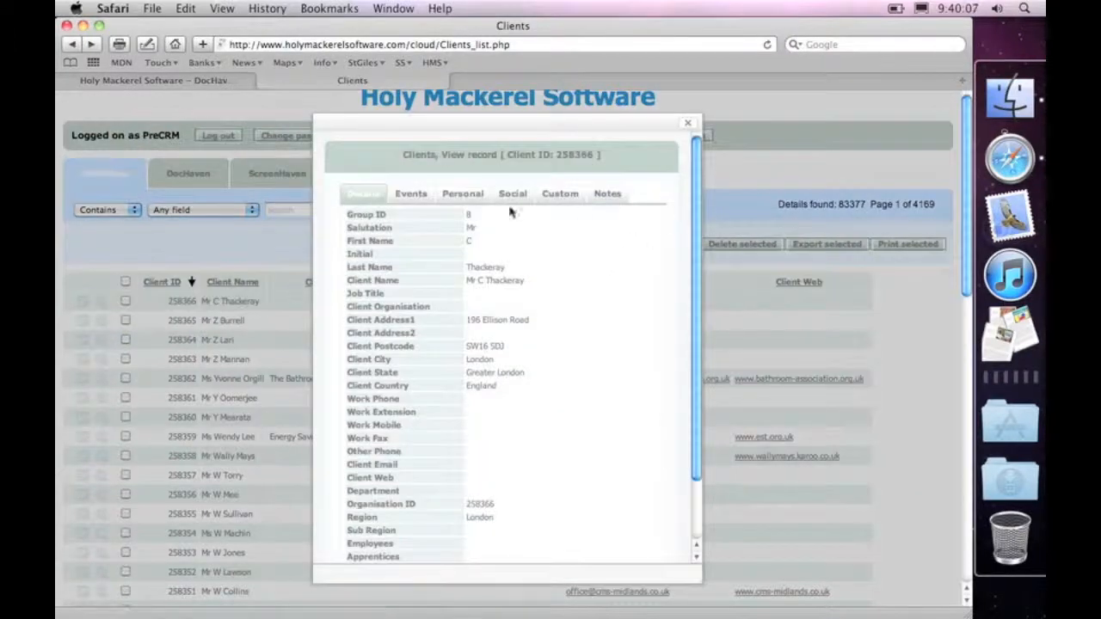
scroll(698, 277, down, 3)
scroll(698, 277, up, 3)
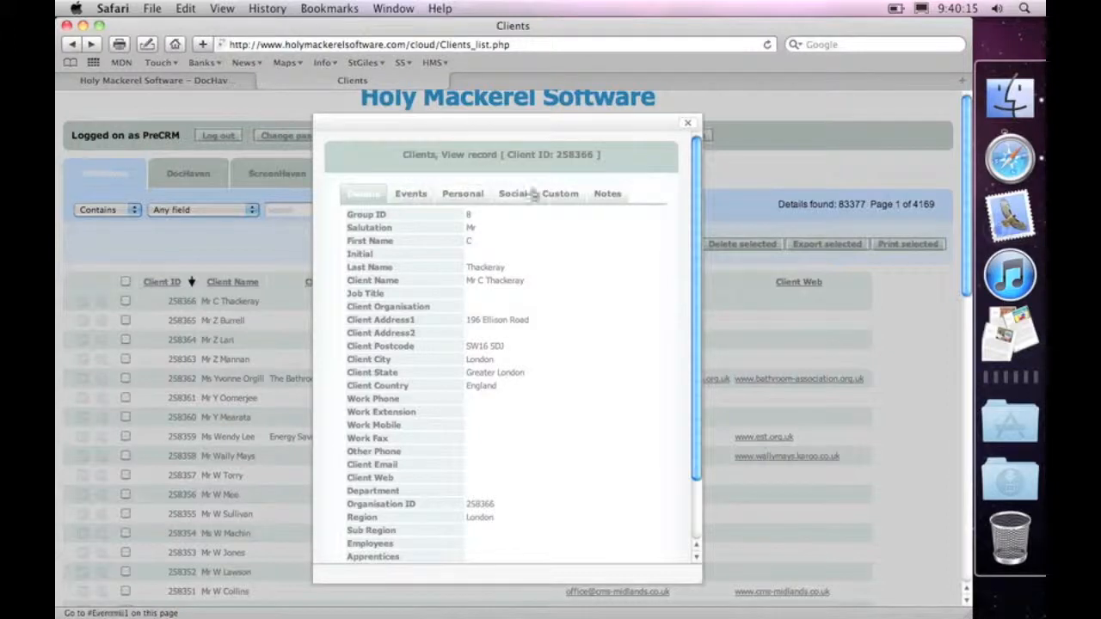
Look through the client record's Events, Personal, Social, Custom and Notes sections and close the record
click(412, 193)
click(482, 196)
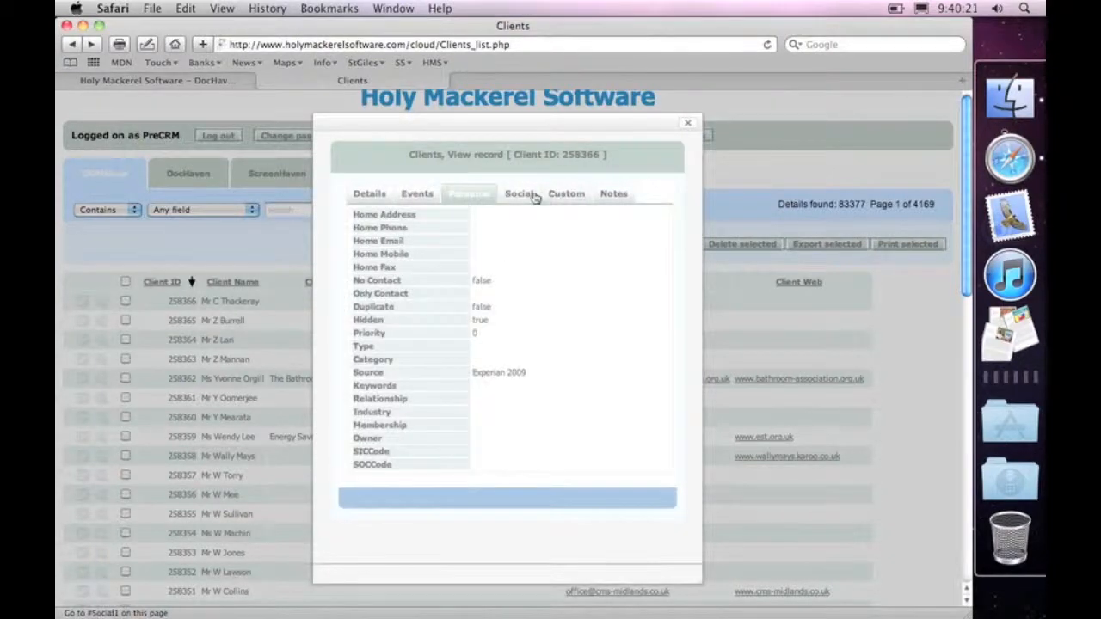
click(524, 196)
click(576, 197)
click(612, 195)
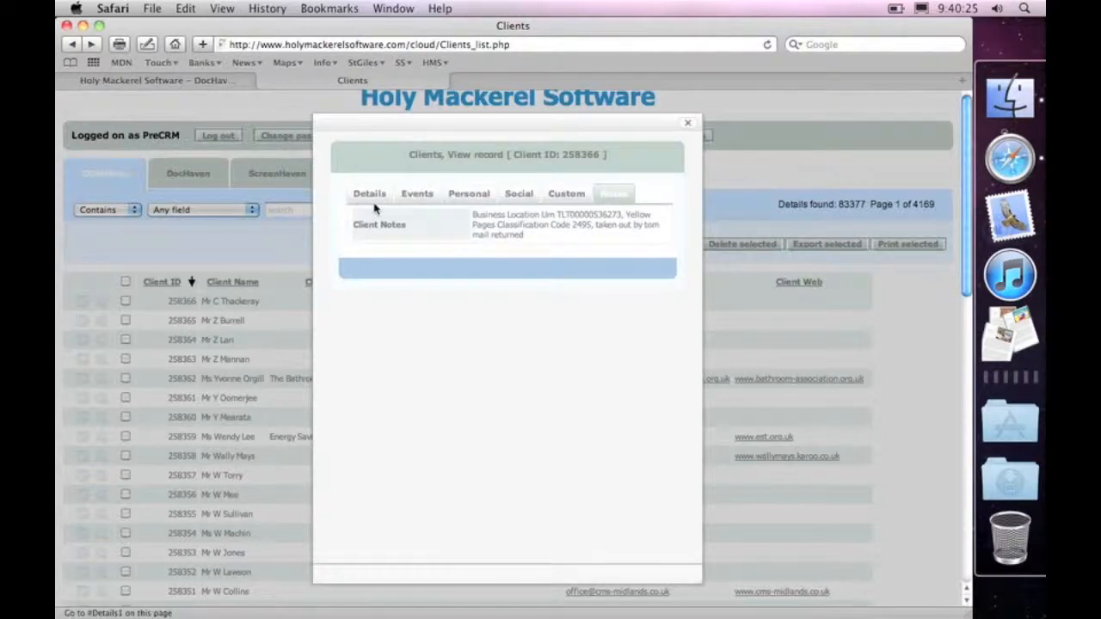
click(512, 198)
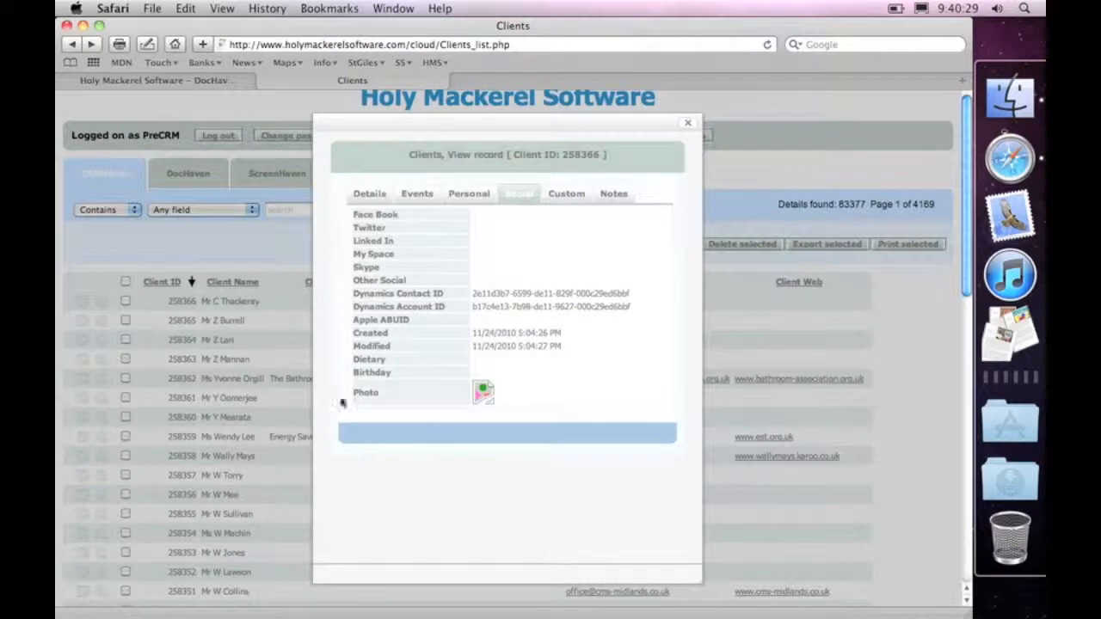
click(691, 126)
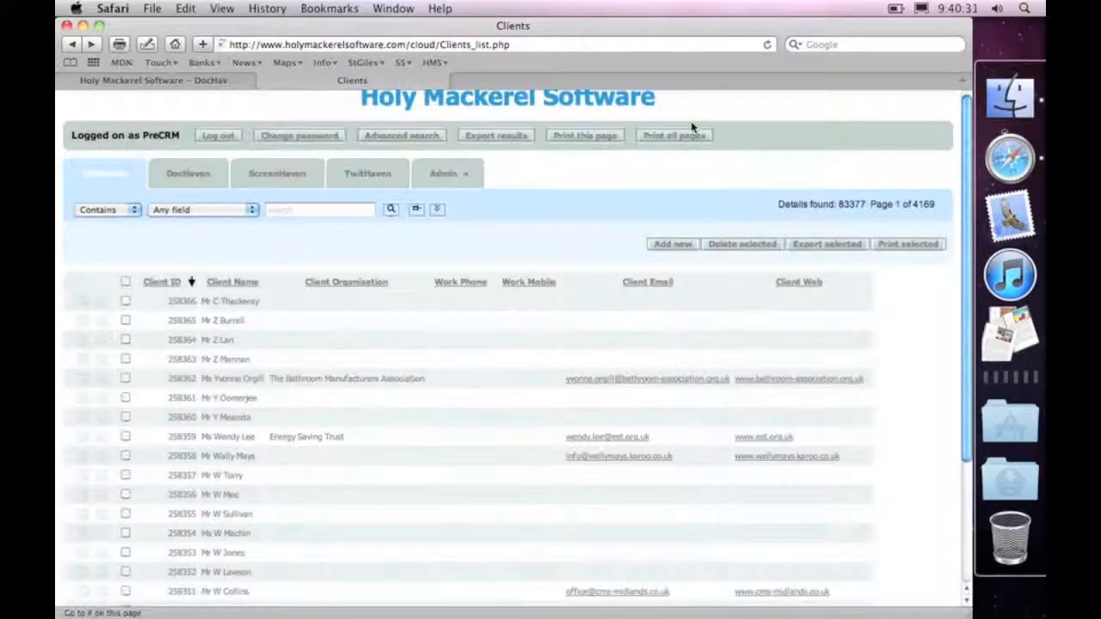
Open the first client's record for editing and examine its Salutation choices and the other Details fields
click(83, 305)
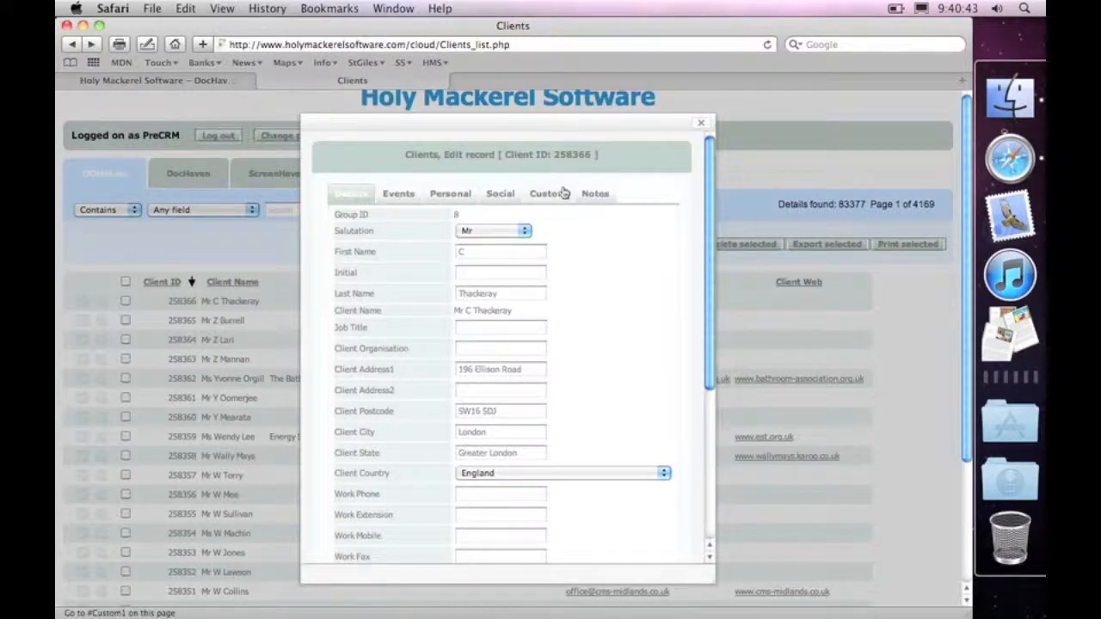
click(478, 232)
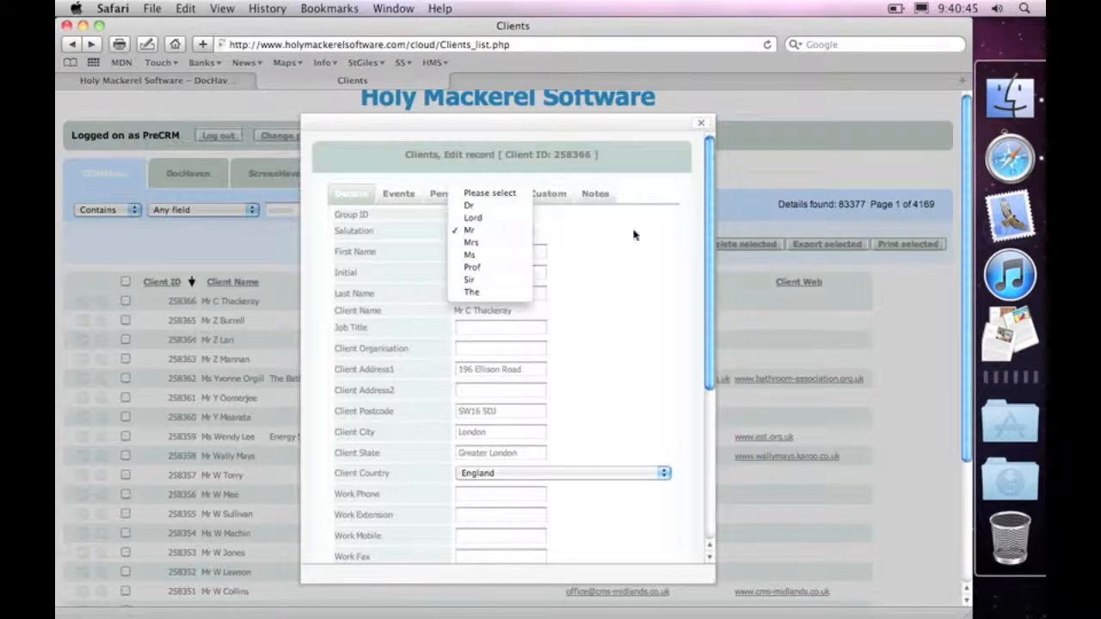
click(620, 246)
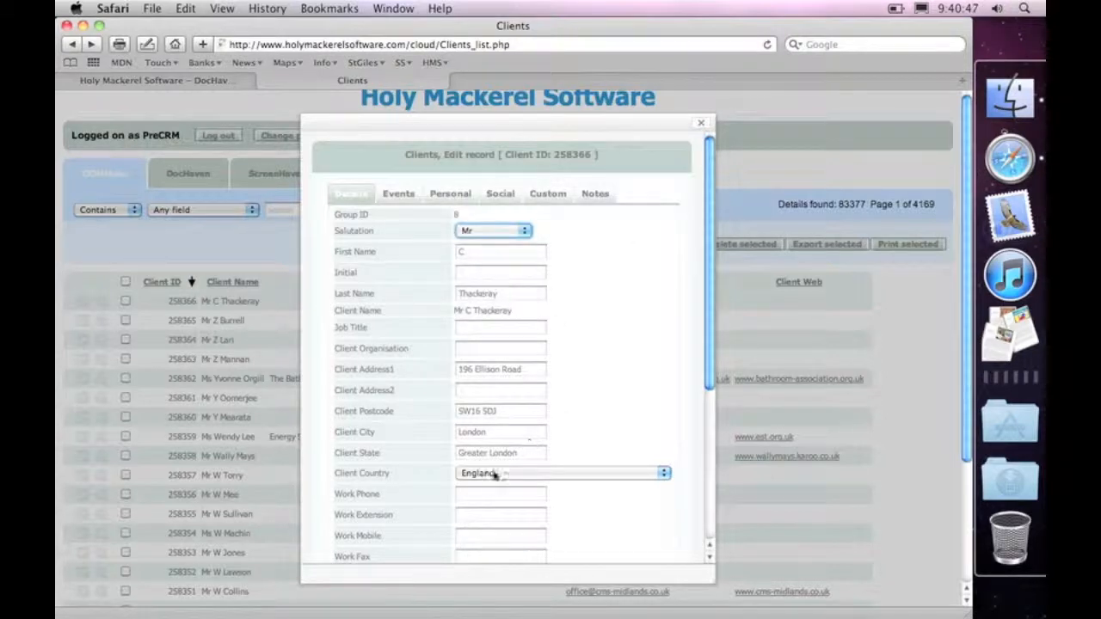
scroll(550, 343, down, 5)
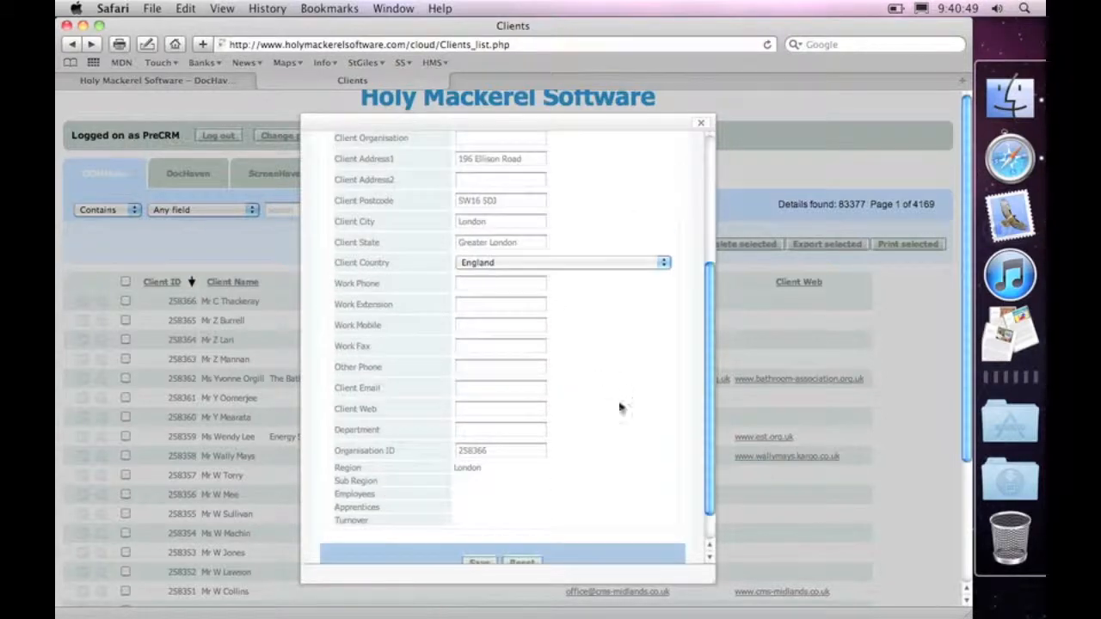
scroll(714, 584, down, 2)
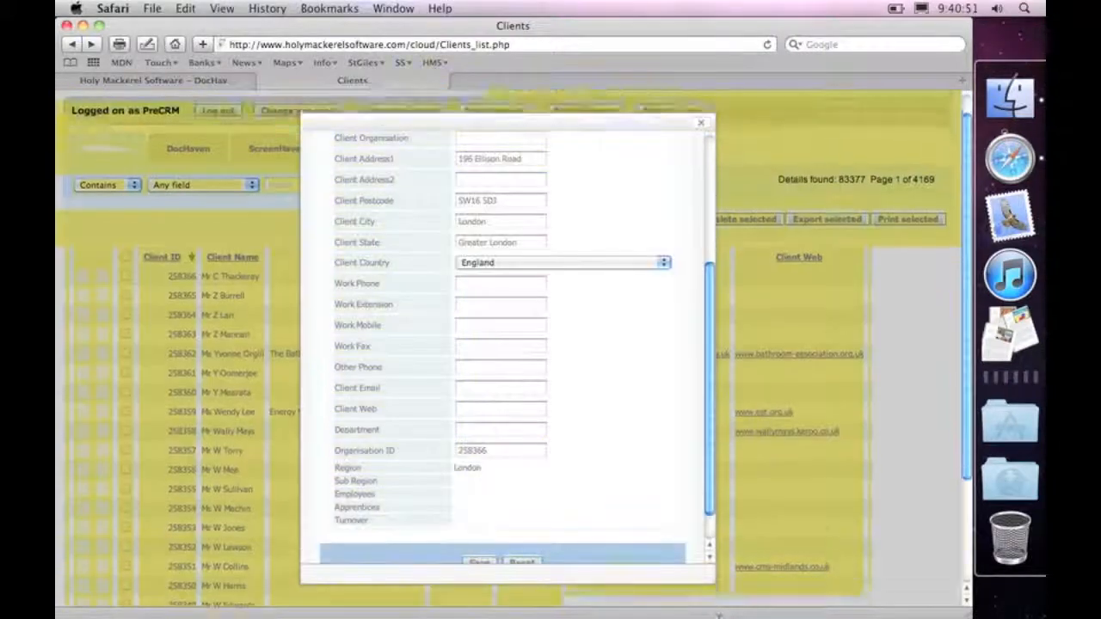
scroll(661, 381, up, 5)
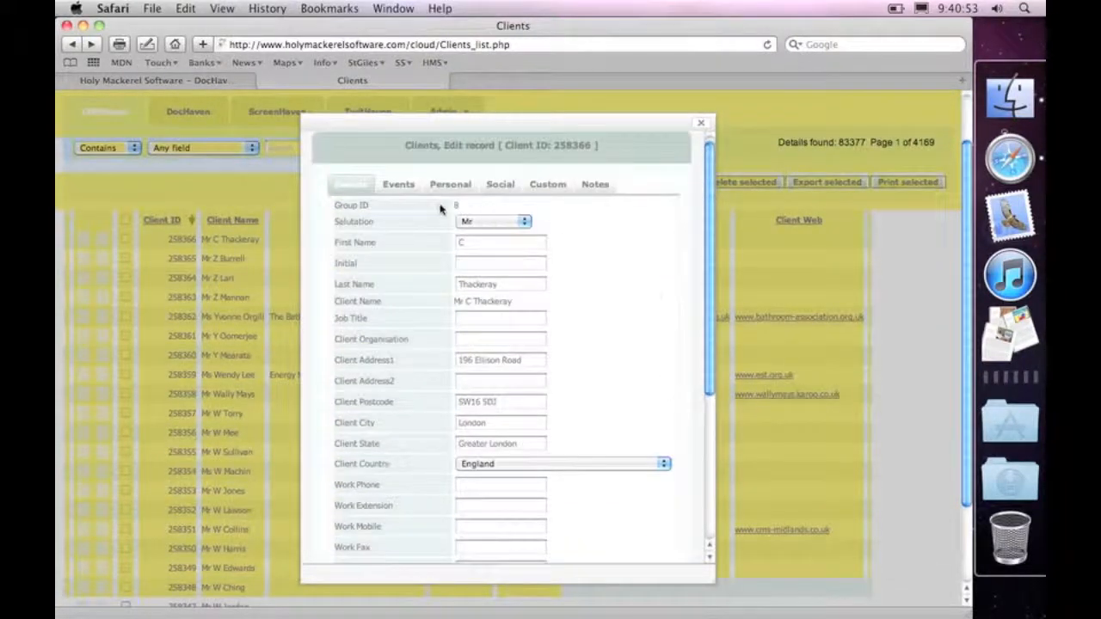
Look through the Events, Personal, Social, Custom and Notes sections of the client's edit form and close the record
click(395, 187)
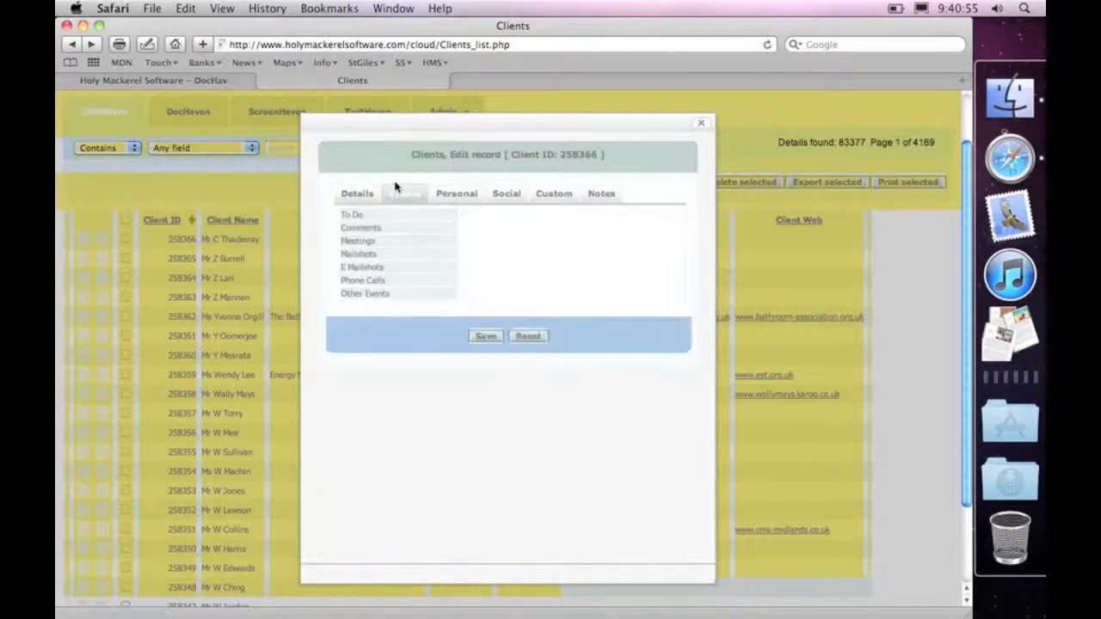
click(465, 196)
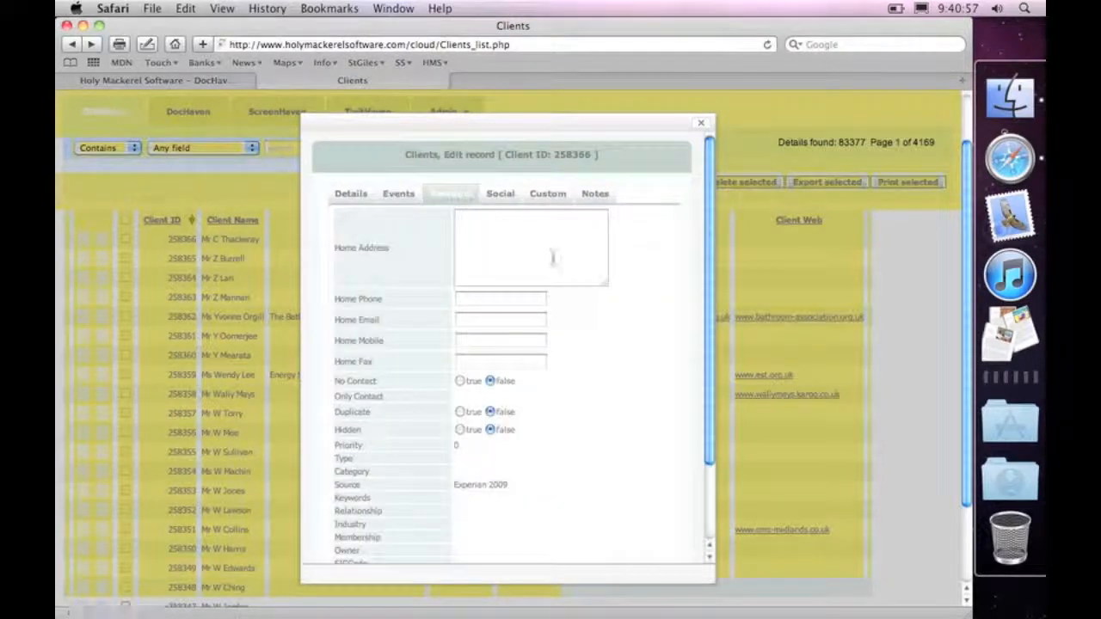
click(499, 197)
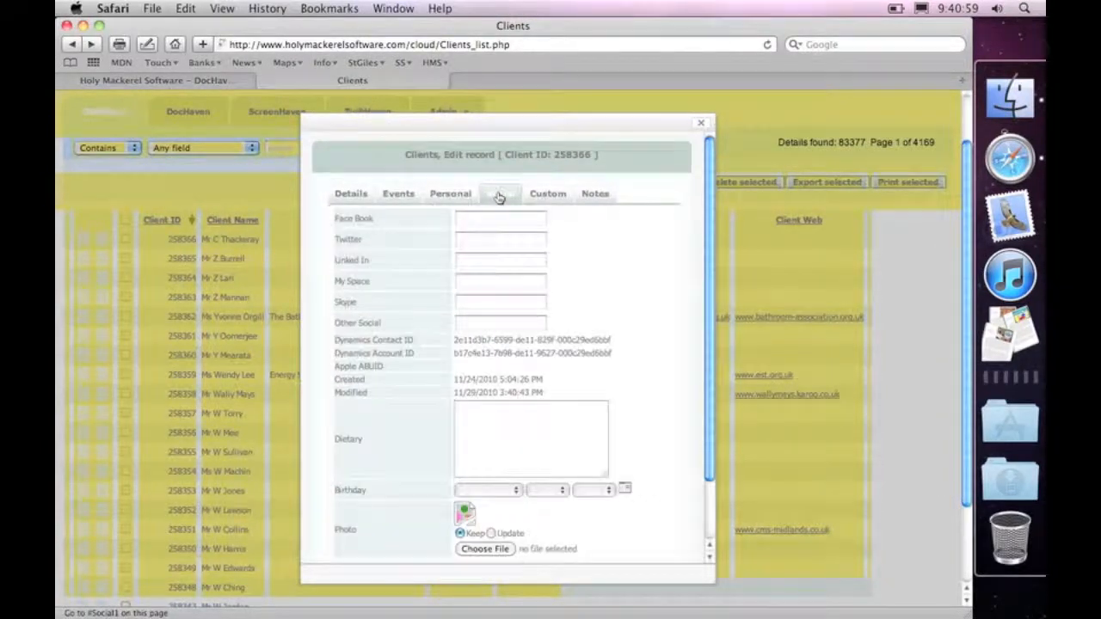
click(542, 202)
click(599, 195)
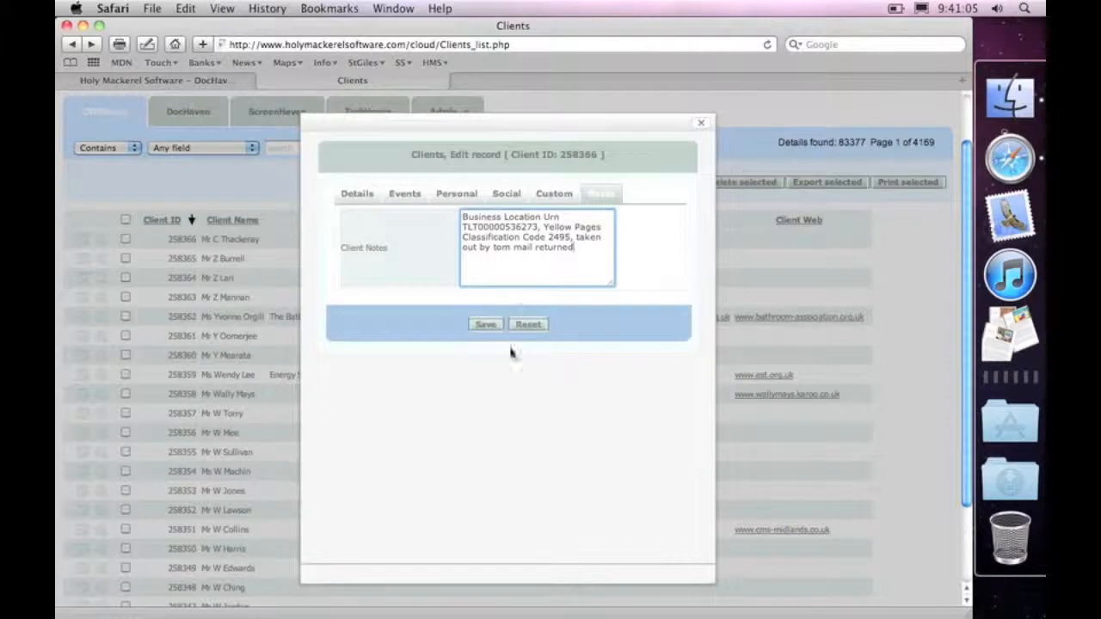
click(484, 324)
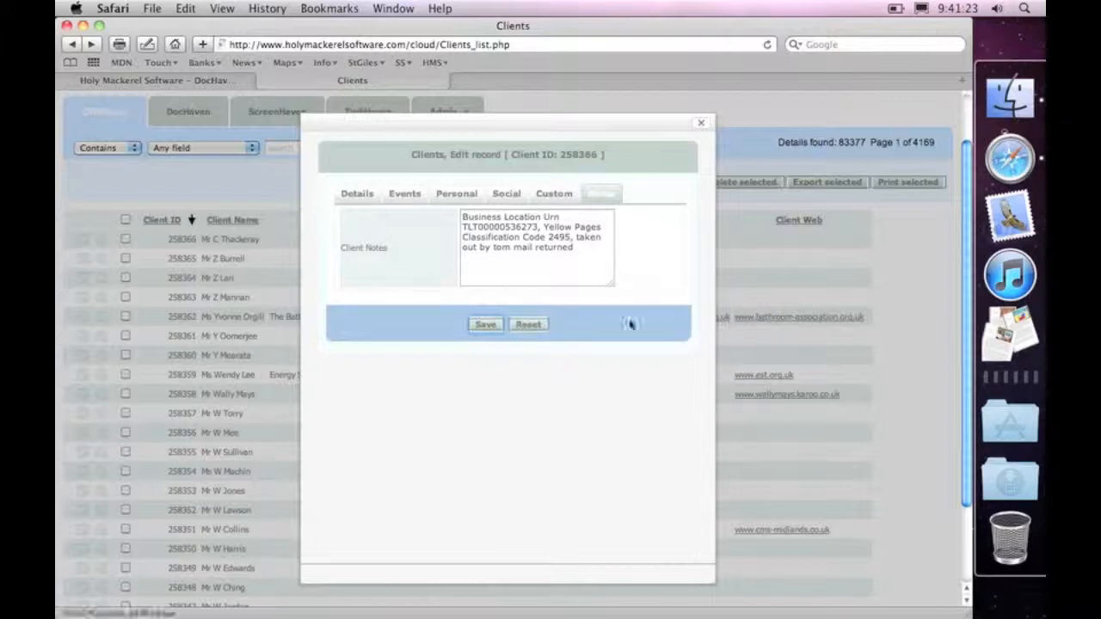
click(702, 125)
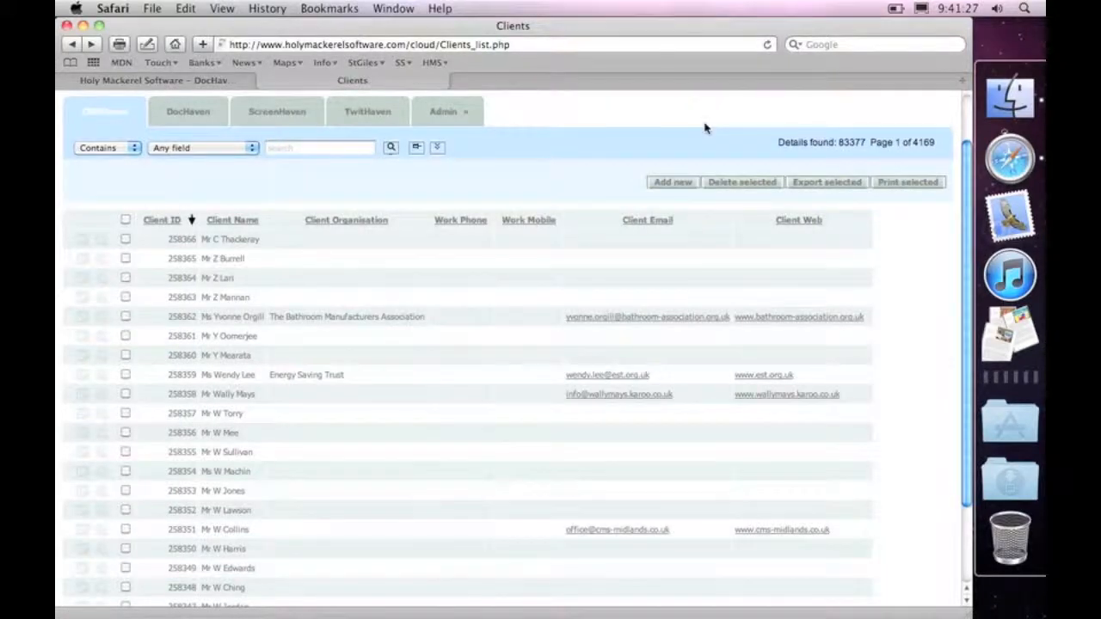
View the first DocHaven document's edit form, examine its Access, Status, Dates and Costs sections, and close it
scroll(413, 177, up, 2)
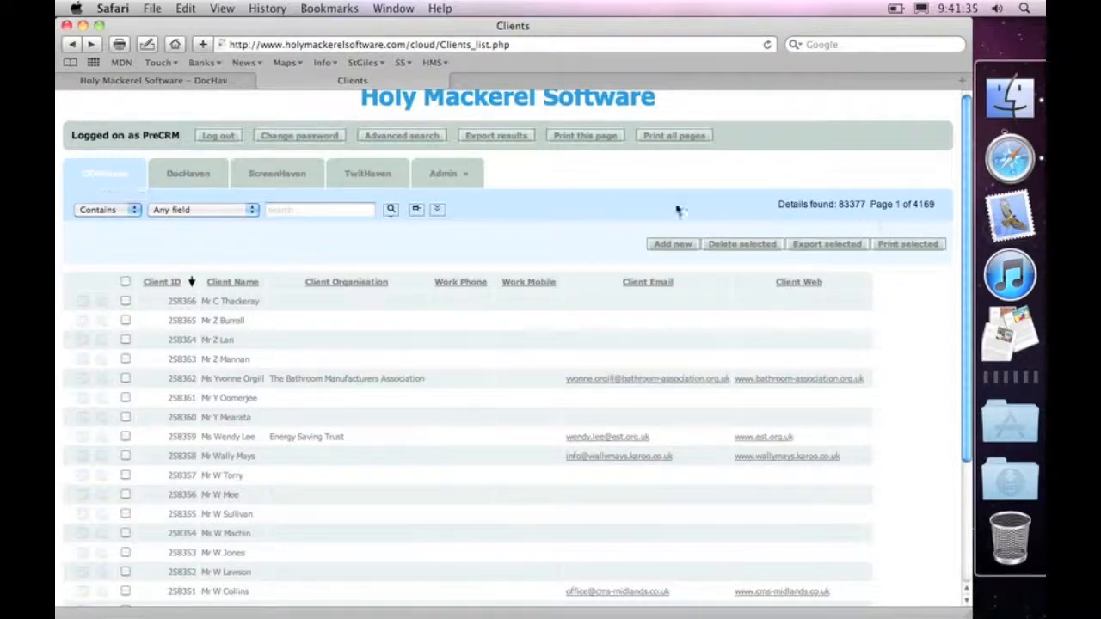
click(192, 181)
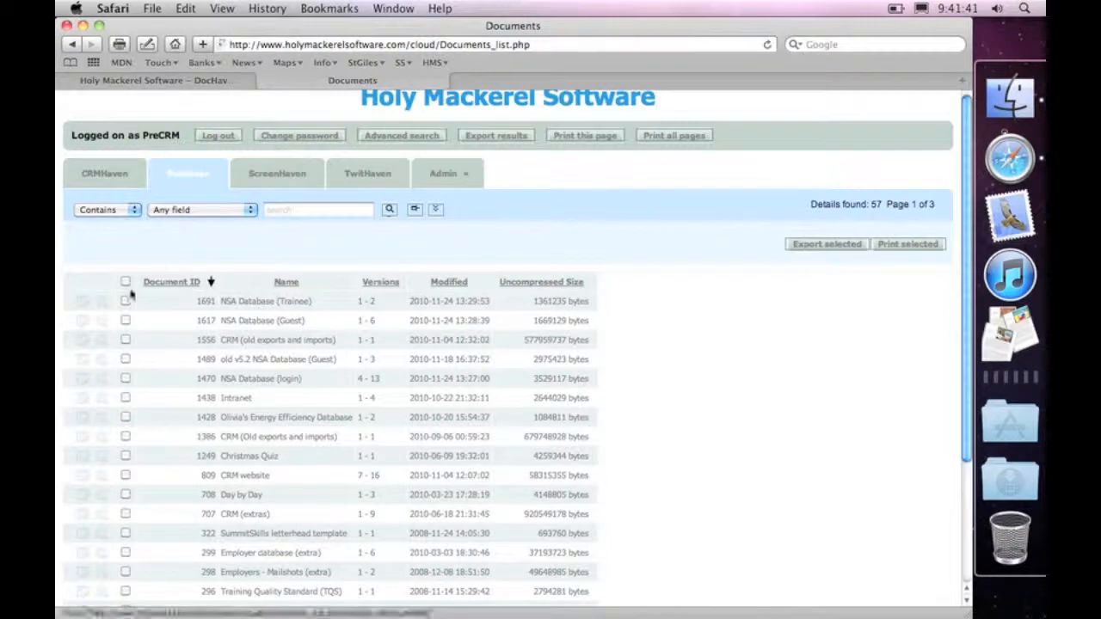
click(83, 305)
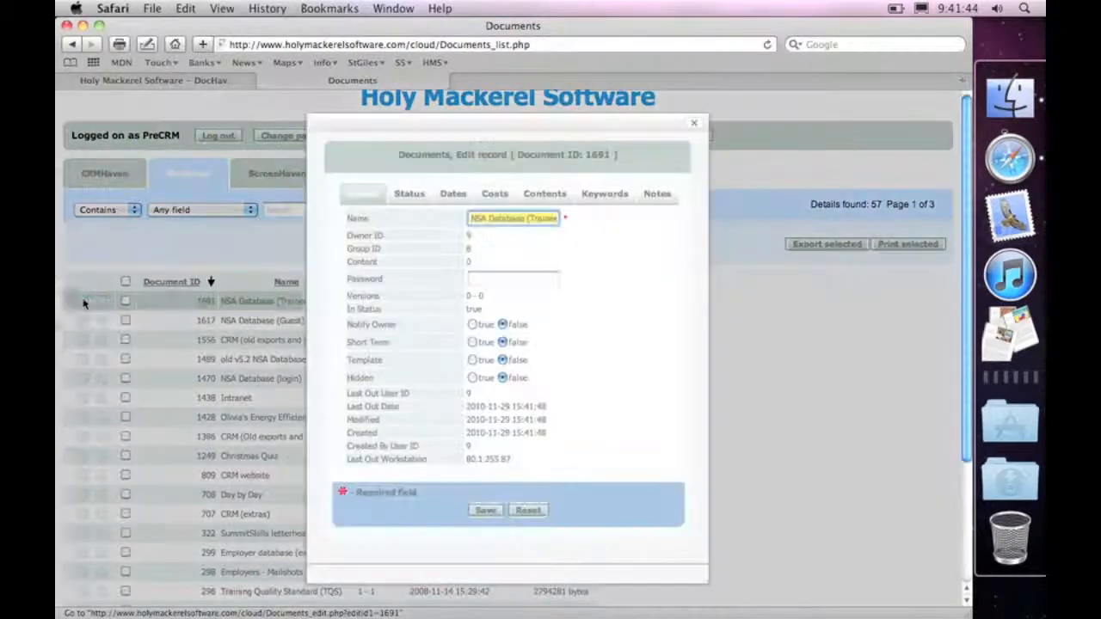
click(408, 196)
click(451, 194)
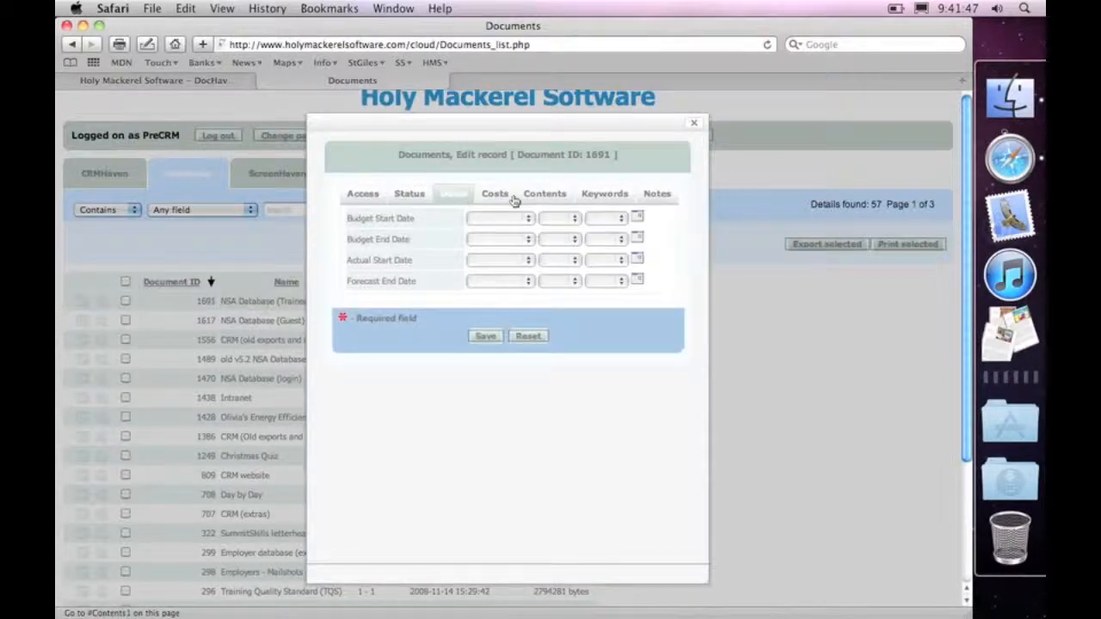
click(498, 195)
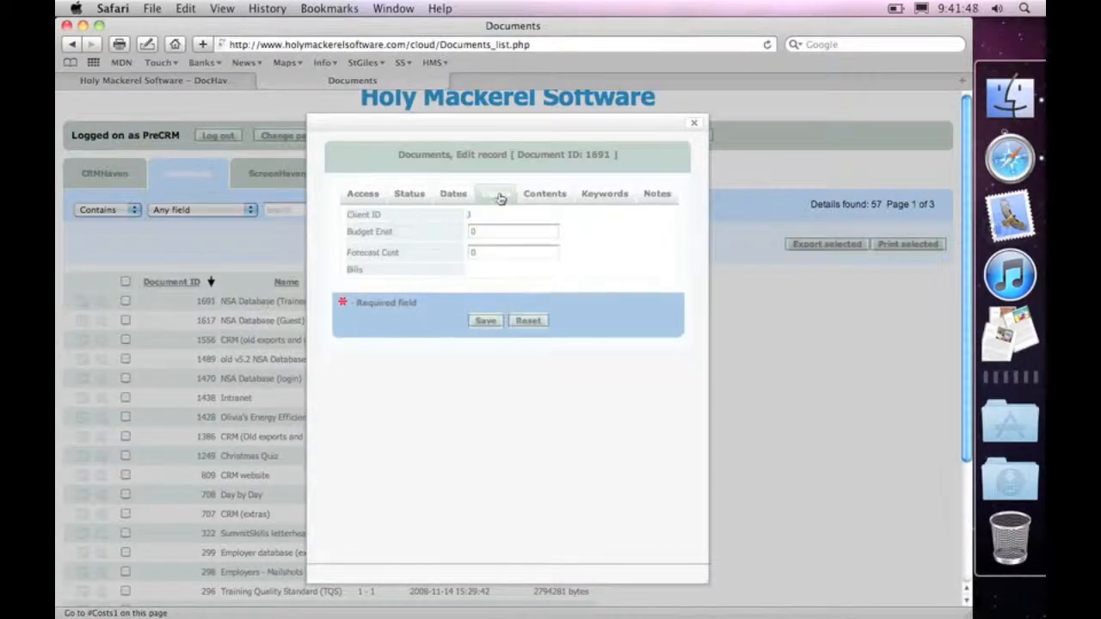
click(697, 126)
Browse the captured screen images in ScreenHaven and return to the start of the list
click(278, 175)
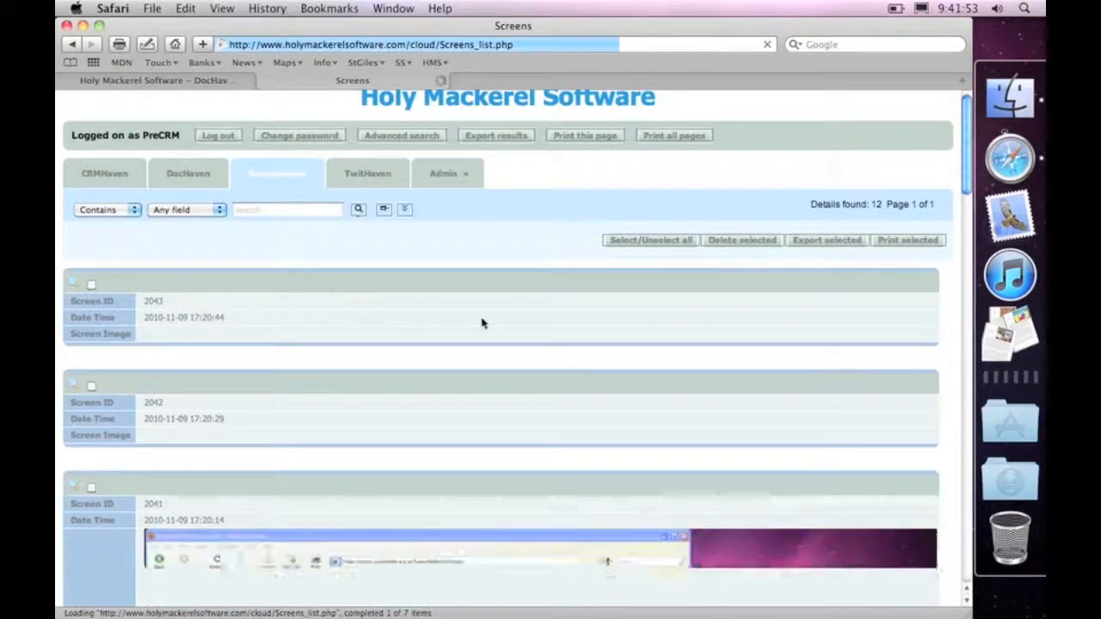
scroll(560, 306, down, 5)
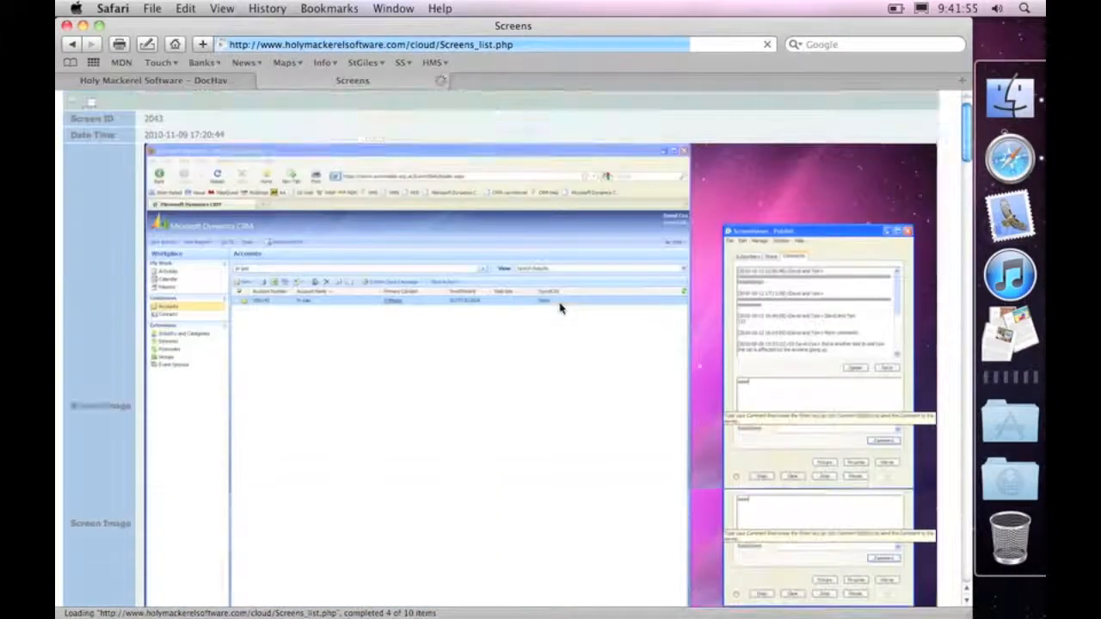
scroll(559, 307, down, 14)
scroll(559, 308, down, 7)
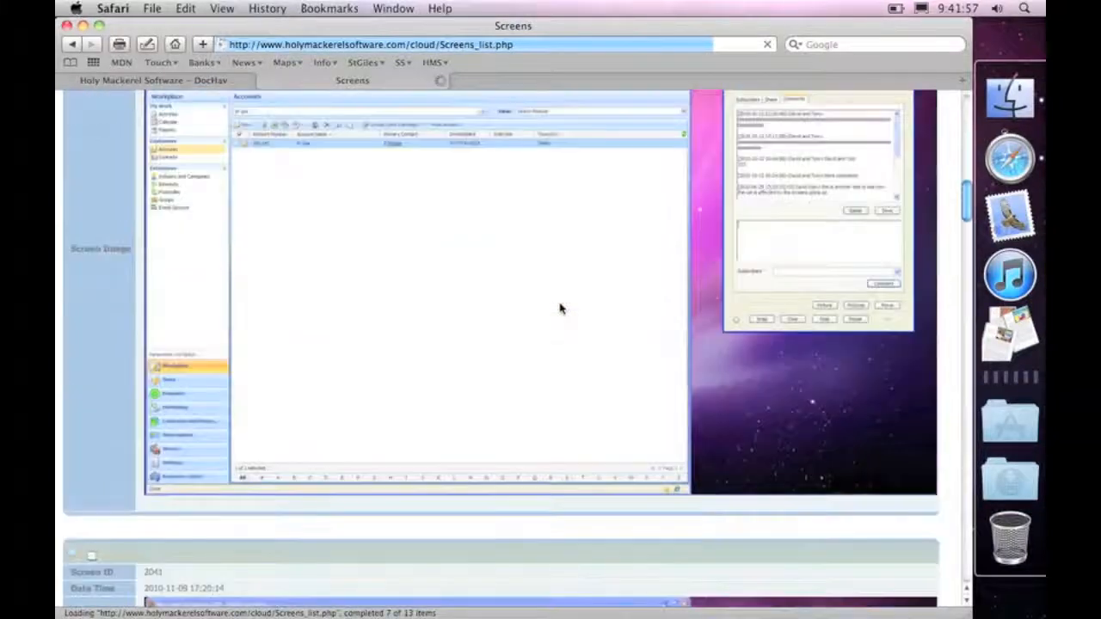
scroll(559, 308, down, 20)
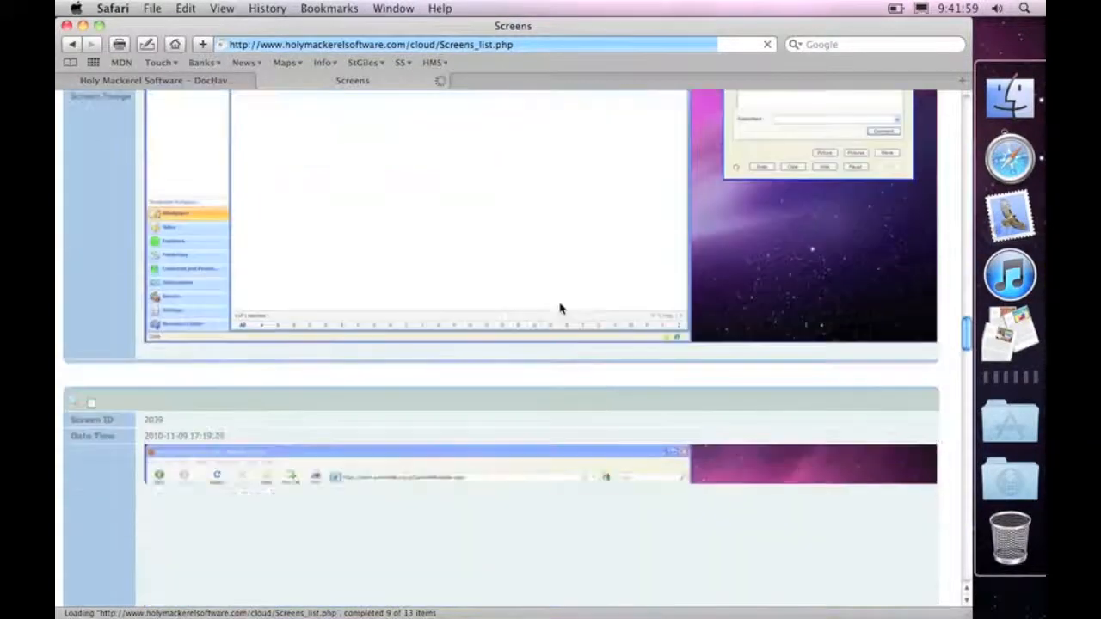
scroll(560, 309, down, 1)
scroll(562, 307, up, 20)
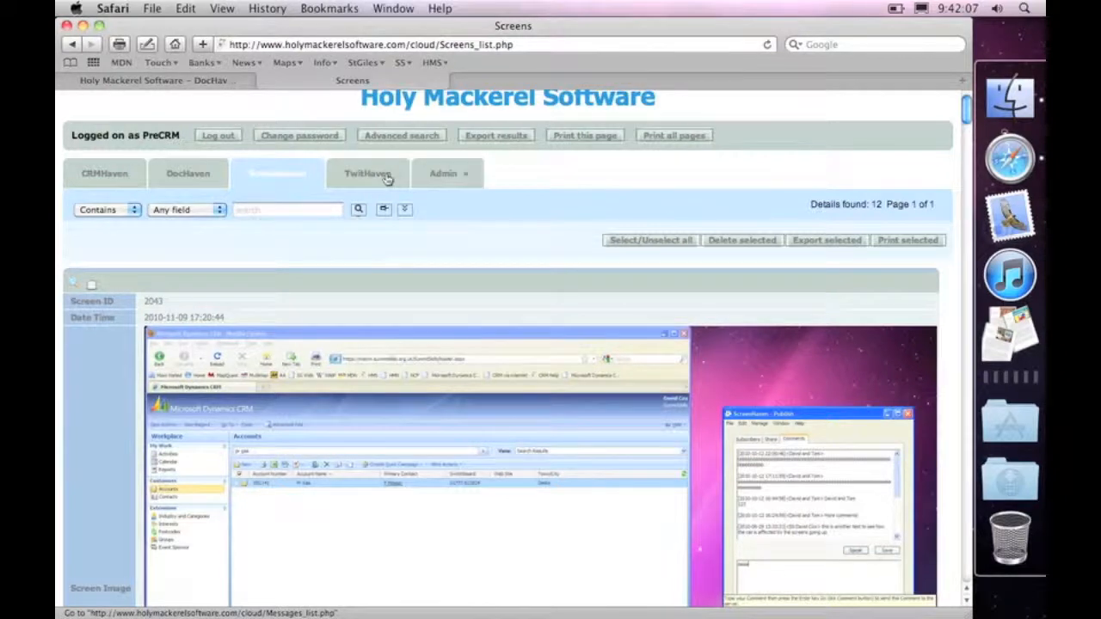
View the first TwitHaven message's full record, read through its notes and dates, and close it
click(362, 176)
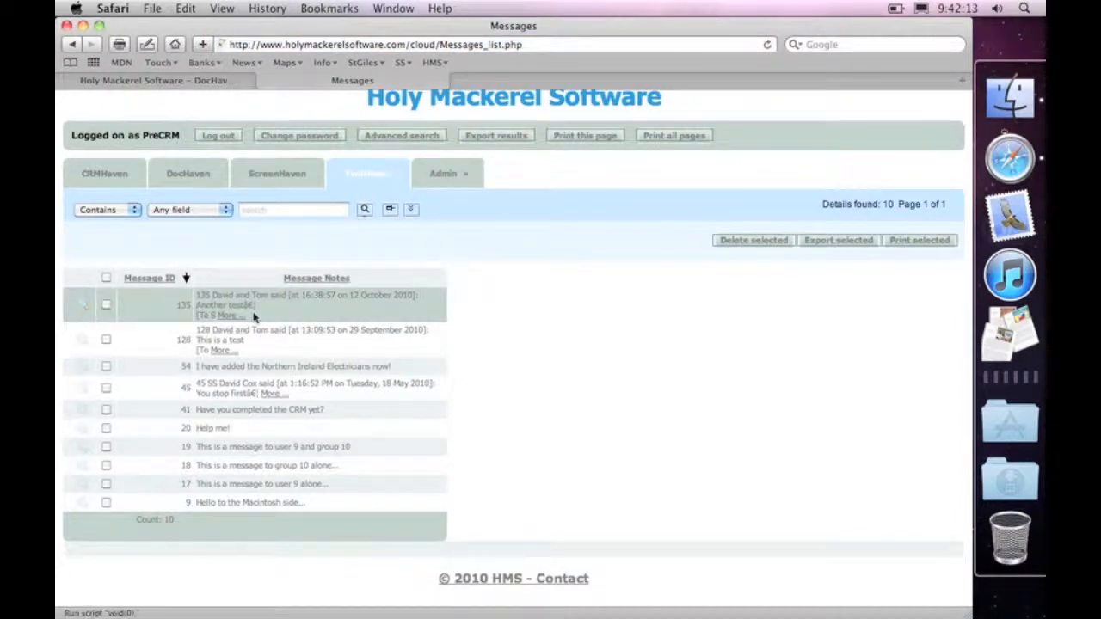
click(84, 308)
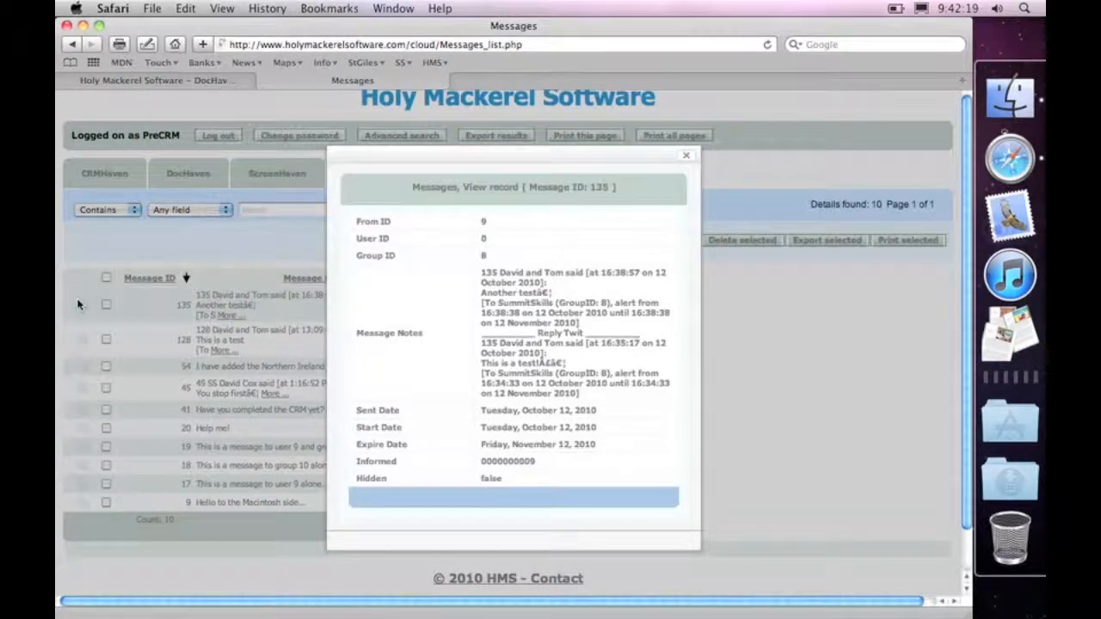
scroll(588, 303, down, 3)
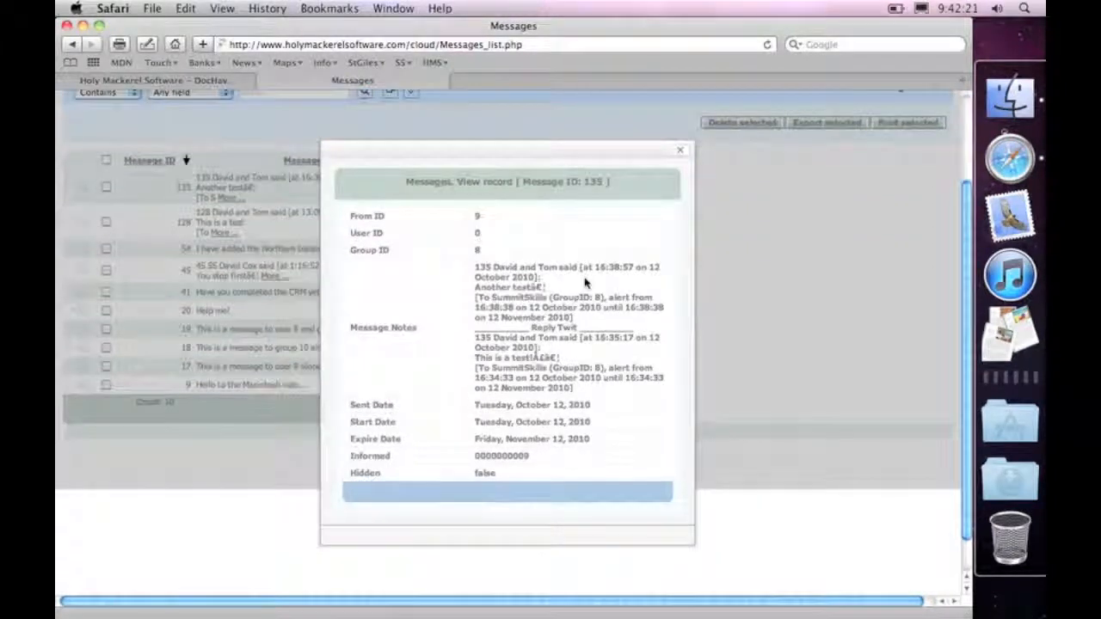
scroll(821, 125, up, 3)
click(680, 151)
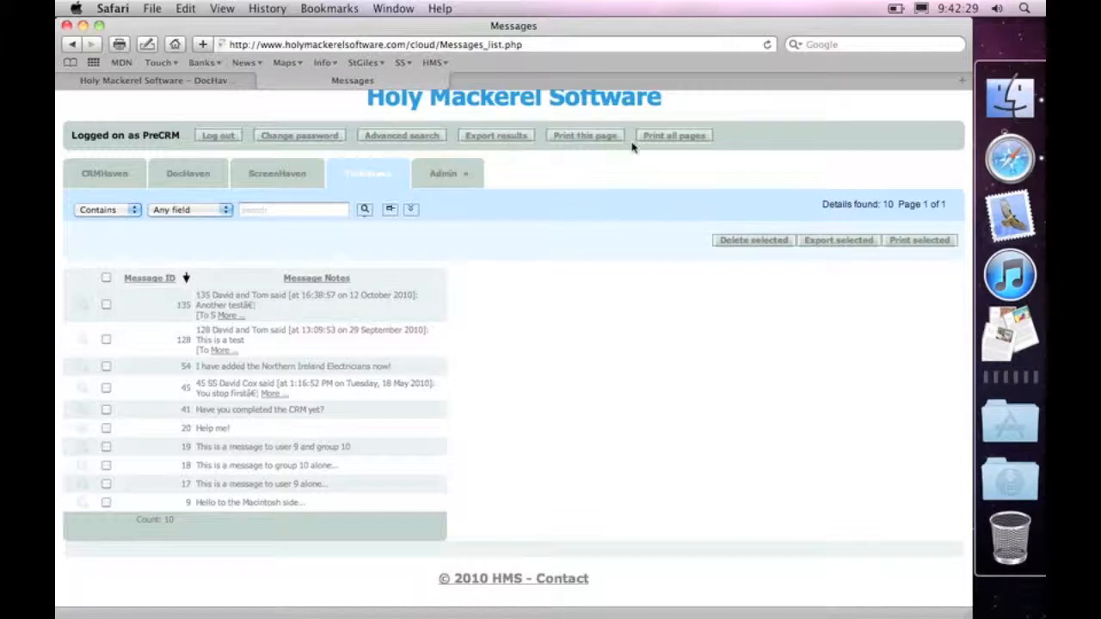
Examine the printable version of the messages page and the message export options, closing each to return to the message list
click(580, 137)
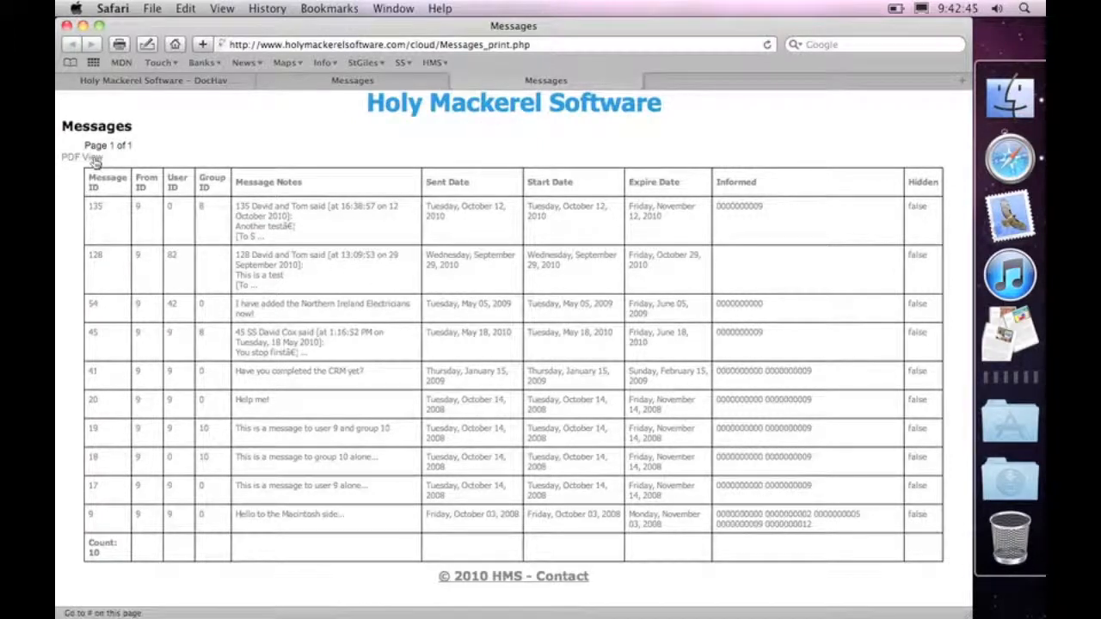
click(459, 80)
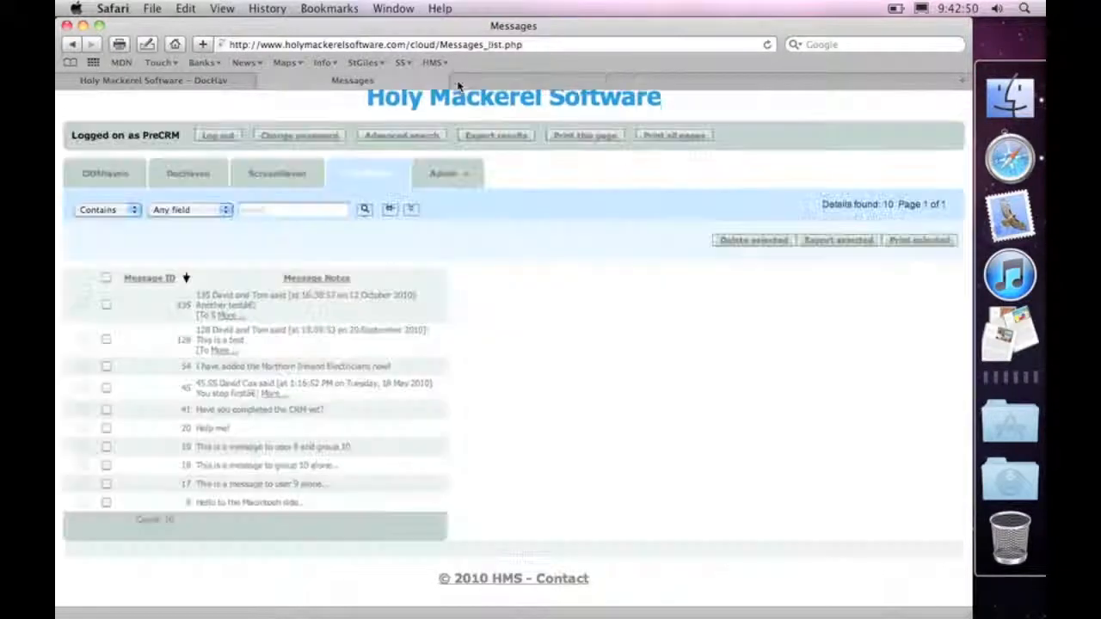
click(495, 138)
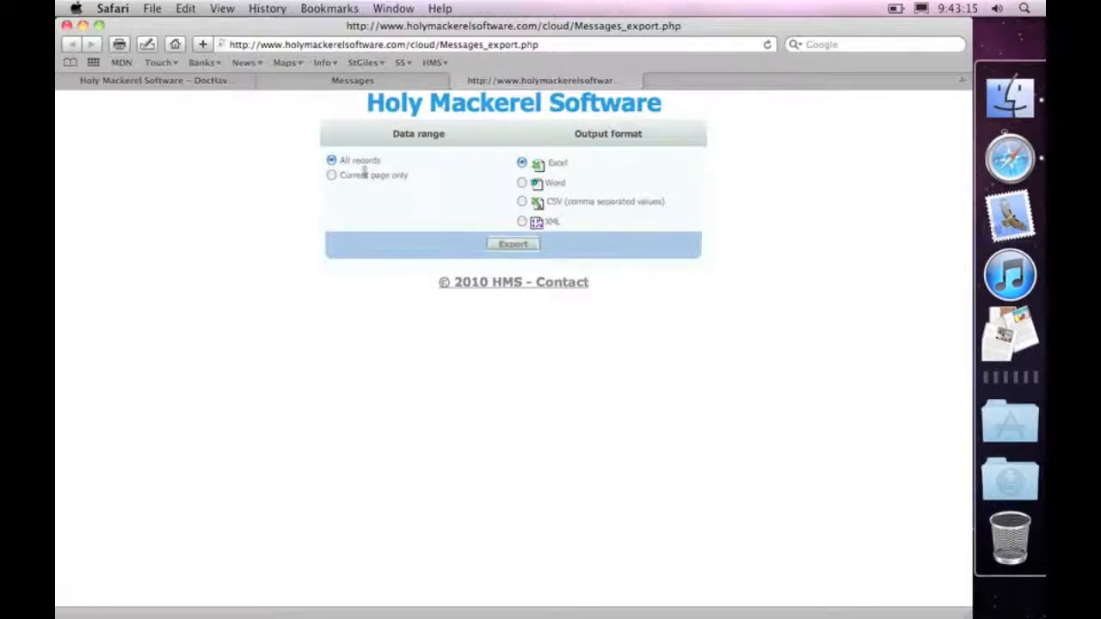
click(458, 81)
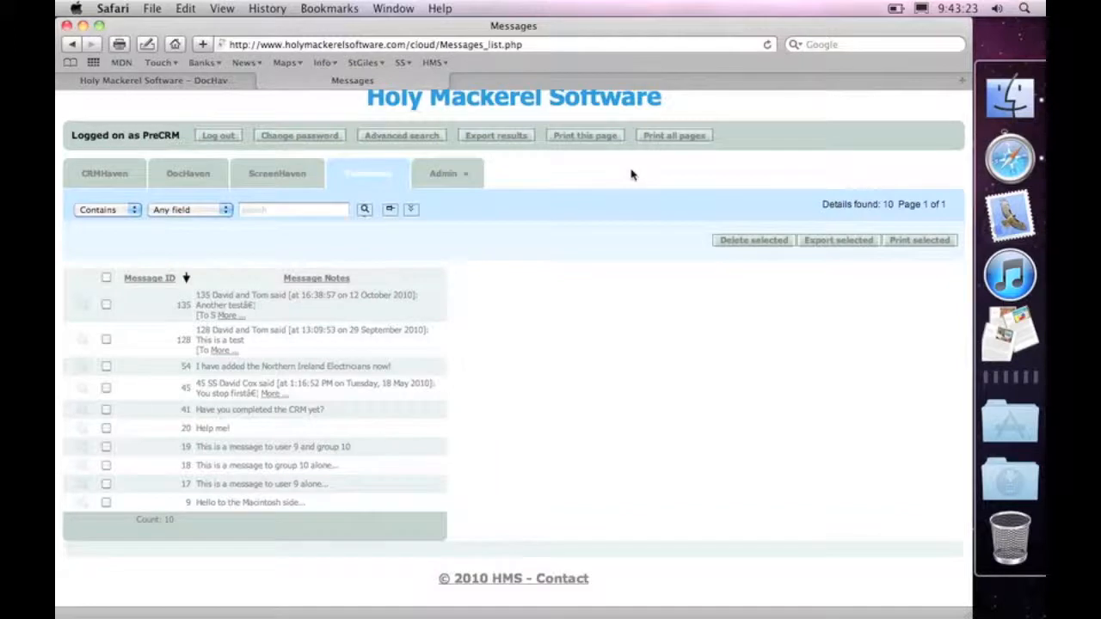
Show the administration sections that can be opened from the message list
mouse_move(467, 172)
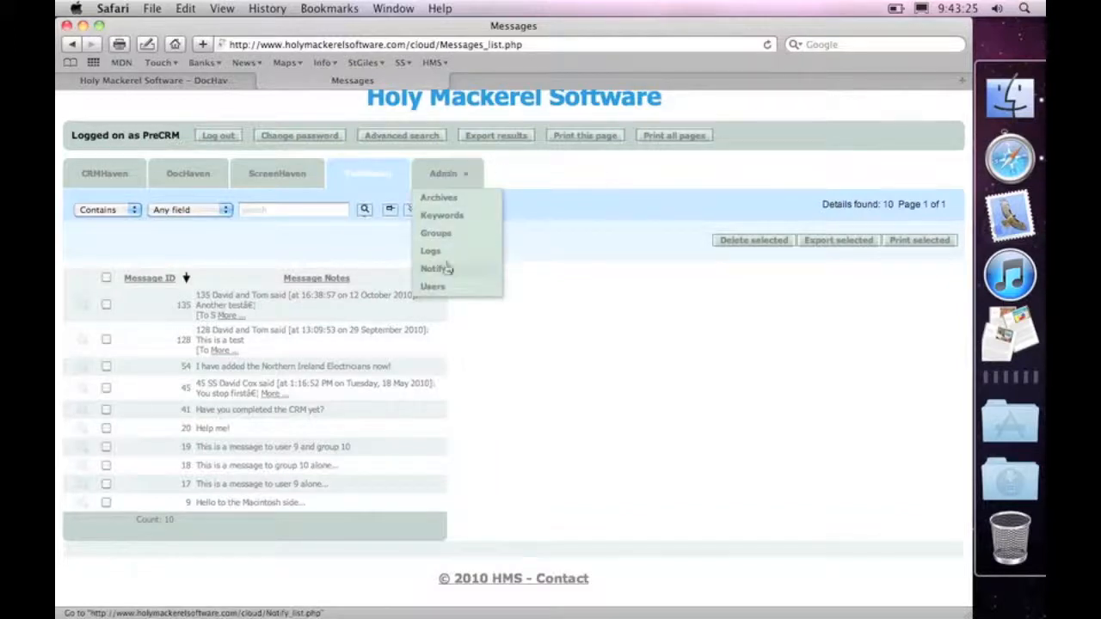